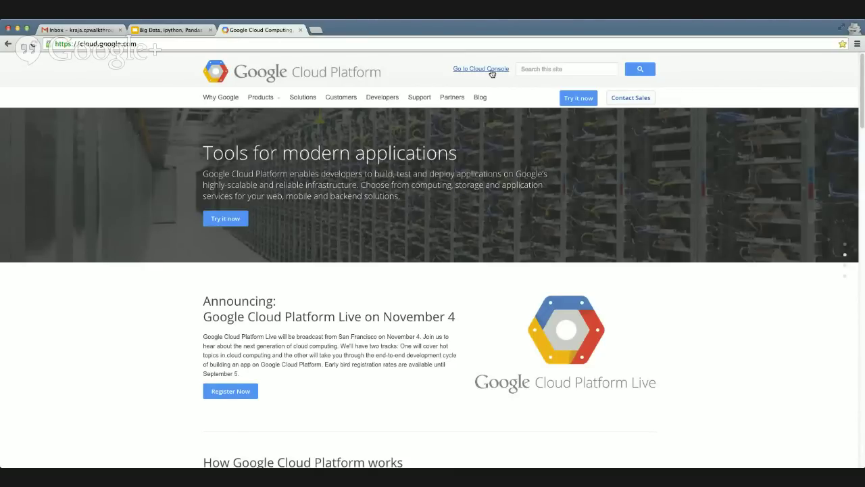
# - Go to the Cloud Console and open Demo-Project, collapsing its Compute section
pyautogui.click(491, 70)
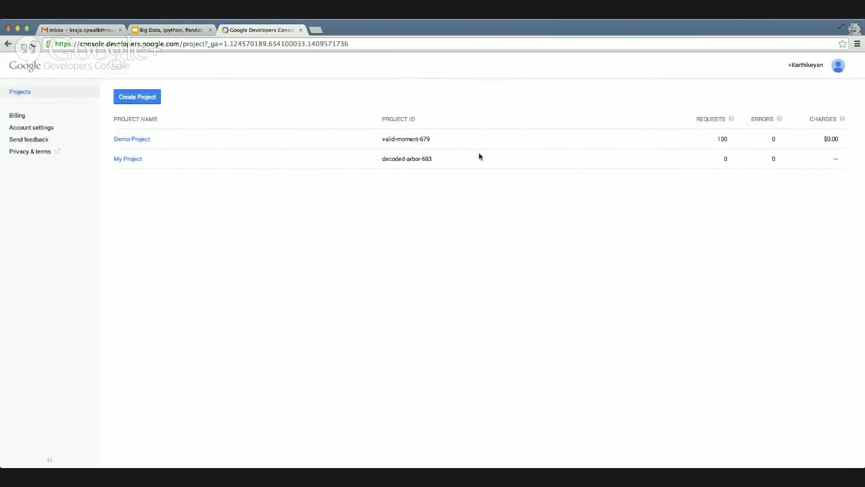
pyautogui.click(133, 139)
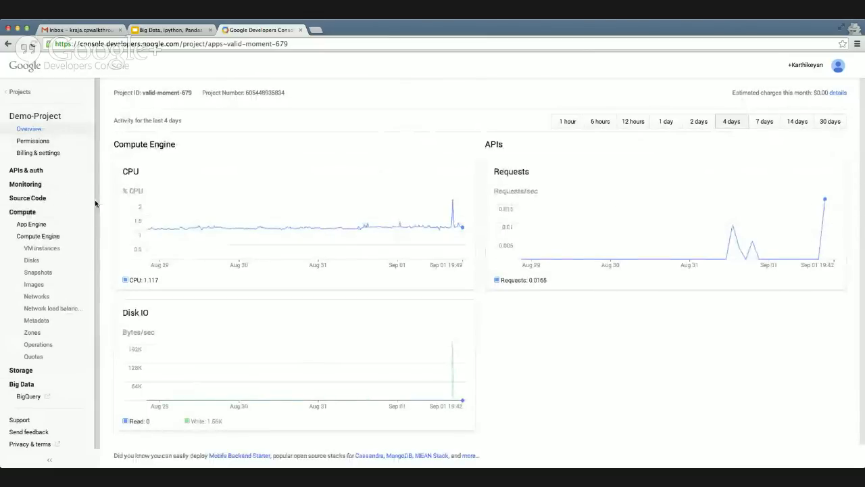
pyautogui.click(46, 213)
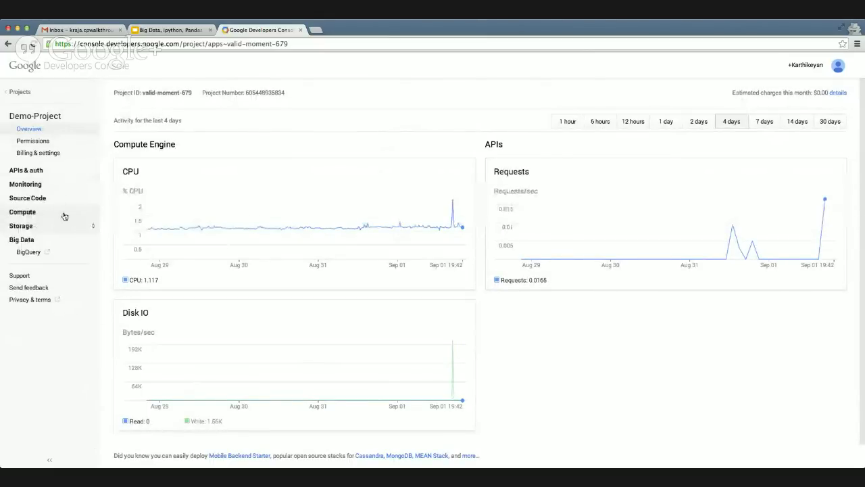
# - Examine the project's permissions and the role options for adding a member, leaving the form without adding anyone
pyautogui.click(51, 142)
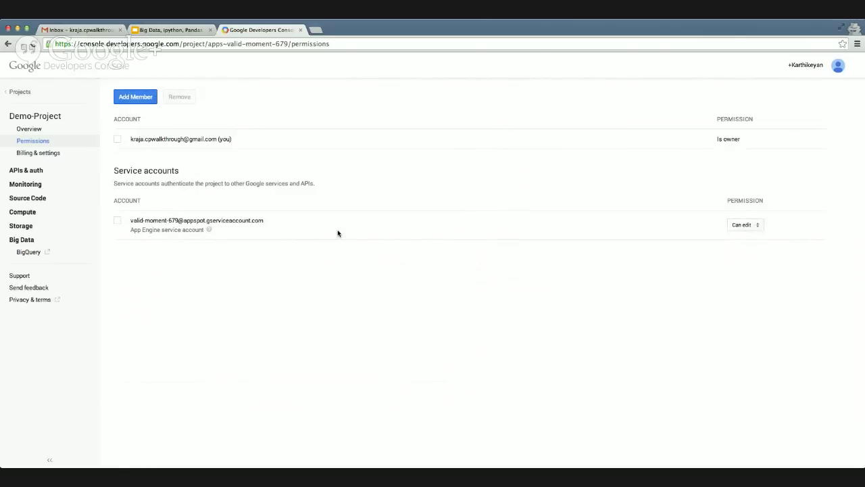
pyautogui.click(154, 102)
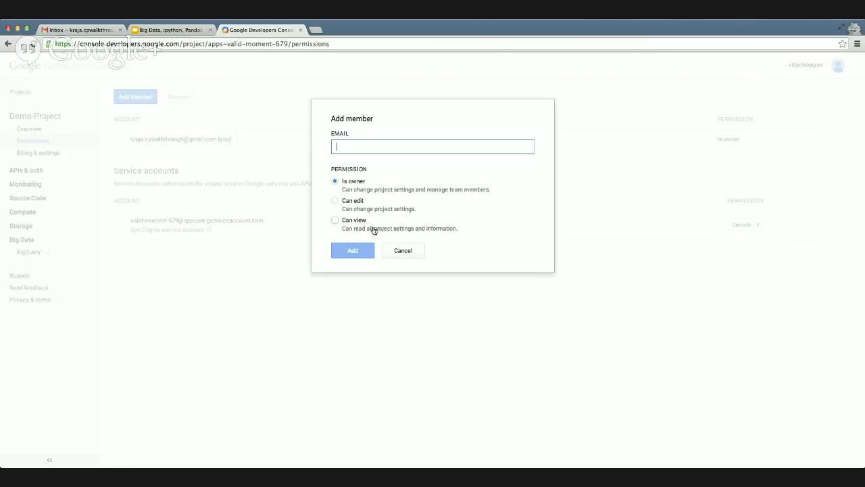
pyautogui.click(401, 251)
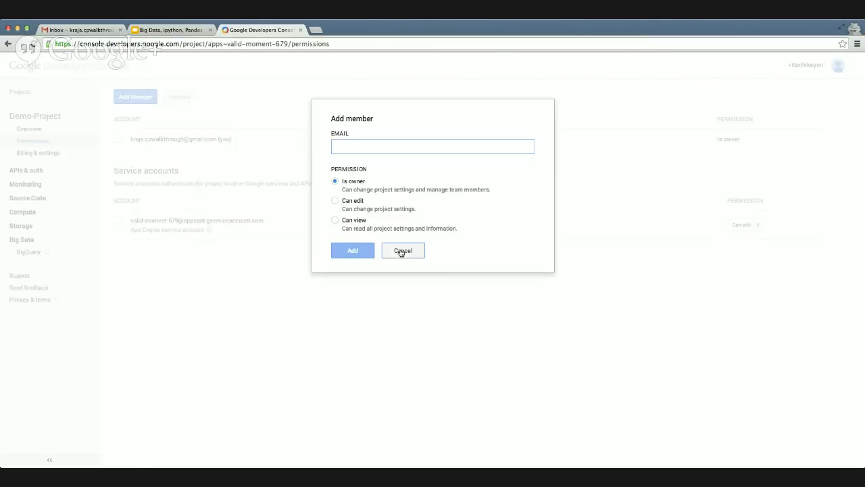
# - Examine the project's list of available APIs with their daily quotas and on/off status
pyautogui.click(43, 175)
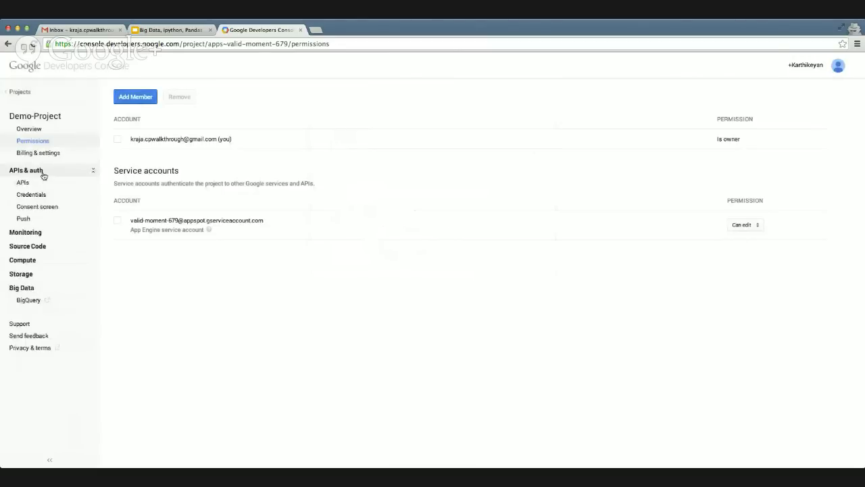
pyautogui.click(59, 184)
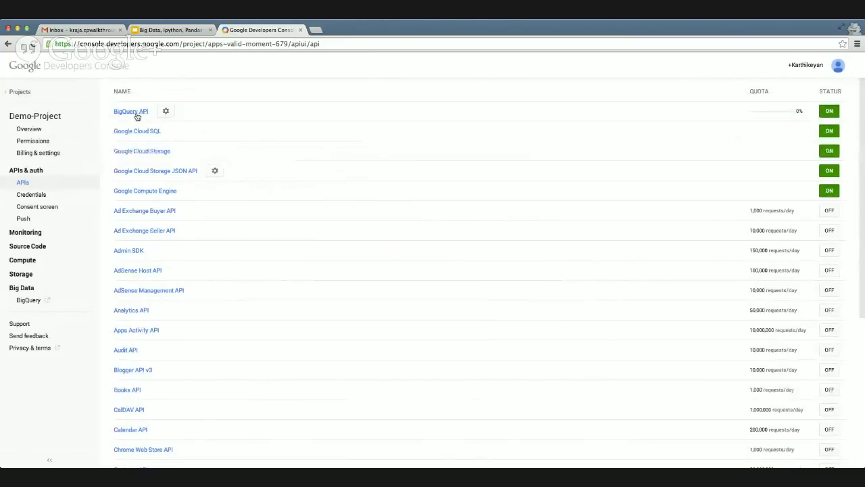
pyautogui.scroll(-10, 273, 165)
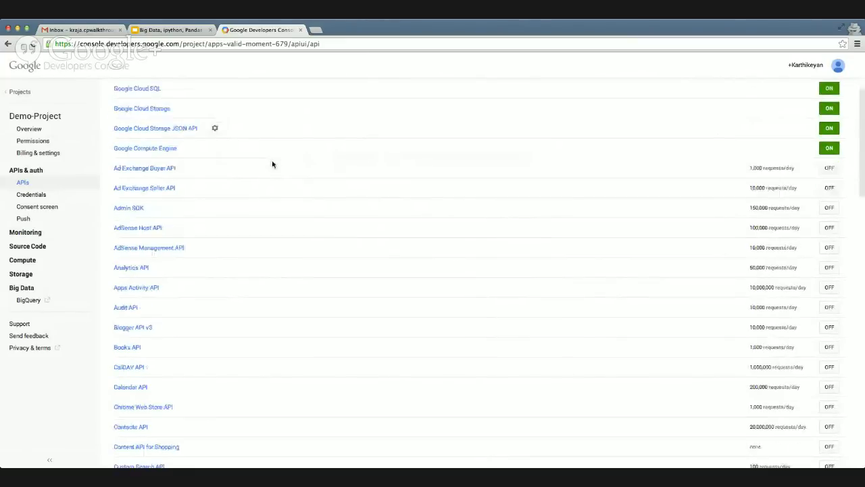
pyautogui.scroll(-10, 273, 167)
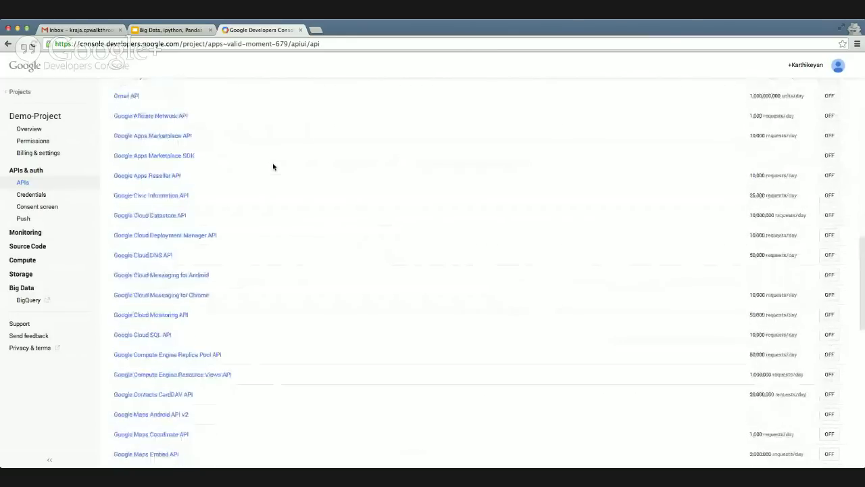
pyautogui.scroll(-2, 273, 166)
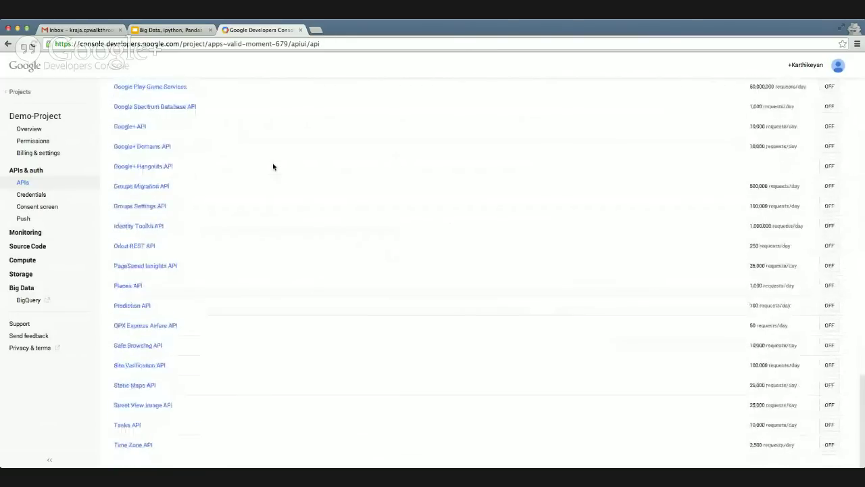
pyautogui.scroll(3, 277, 176)
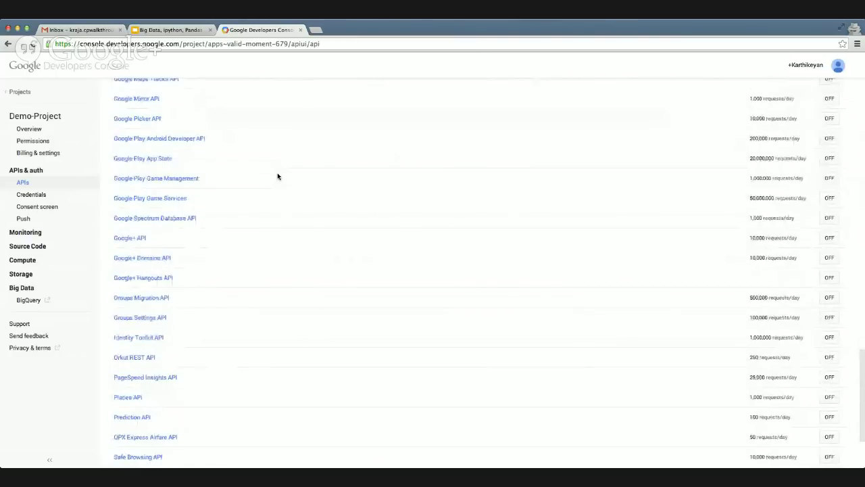
pyautogui.scroll(1, 277, 176)
pyautogui.scroll(10, 277, 176)
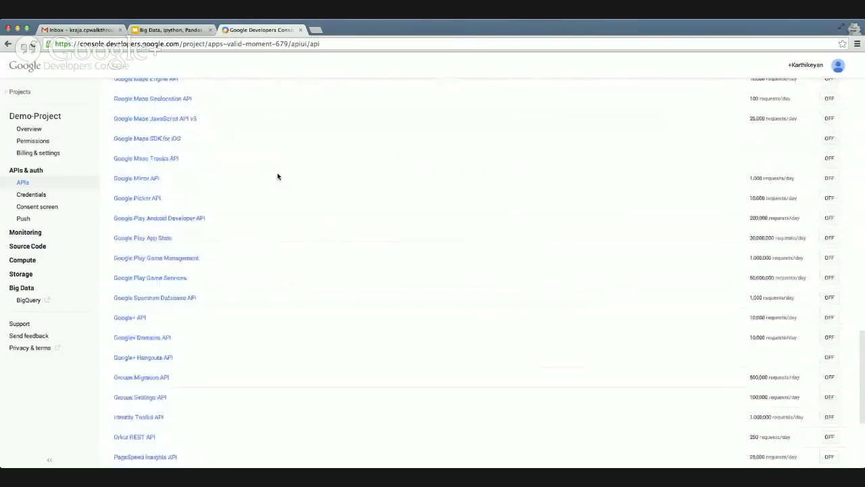
pyautogui.scroll(8, 277, 177)
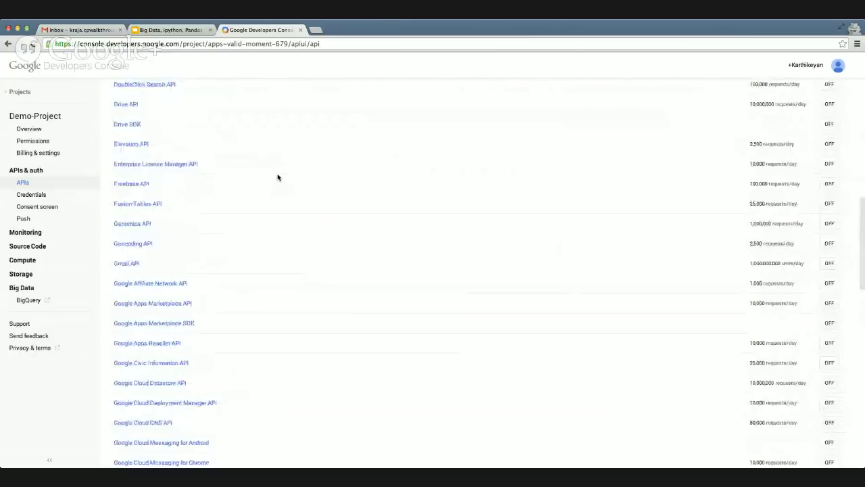
pyautogui.scroll(2, 277, 177)
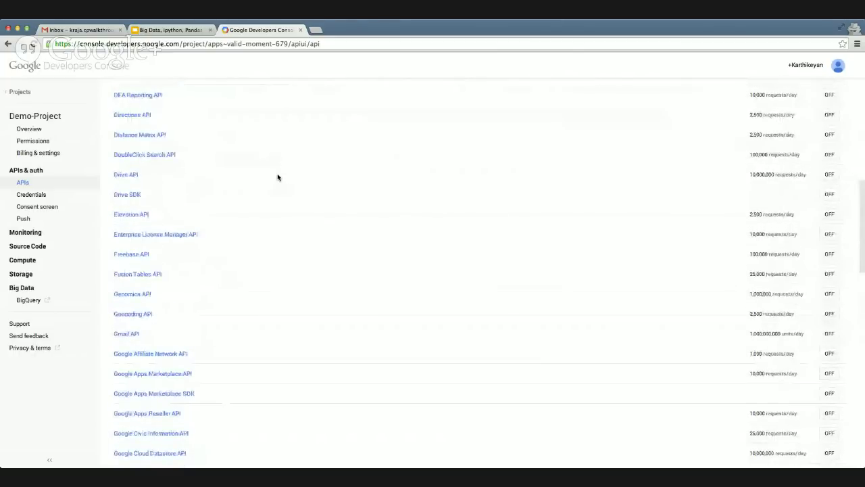
pyautogui.scroll(9, 277, 178)
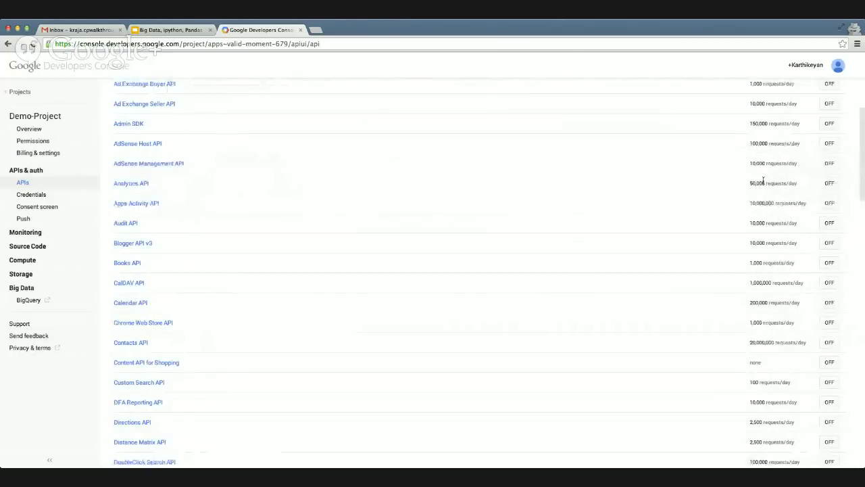
# - Open the list of Compute Engine VM instances for the project
pyautogui.click(34, 170)
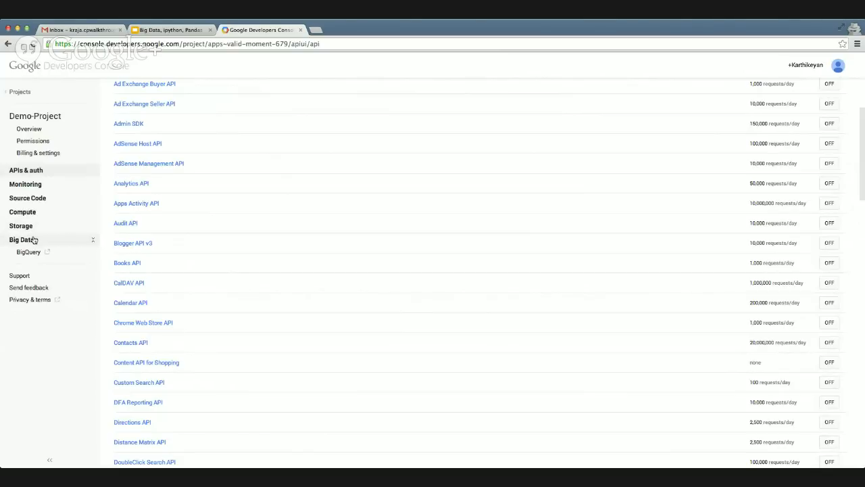
pyautogui.click(33, 212)
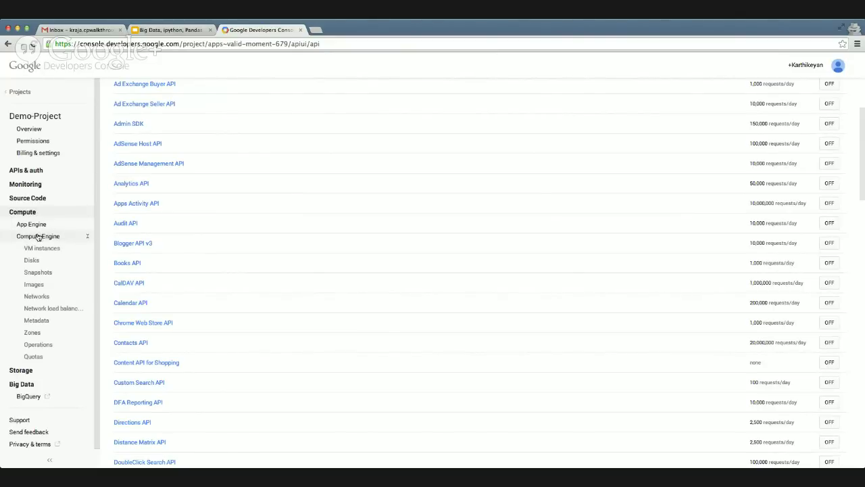
pyautogui.click(39, 236)
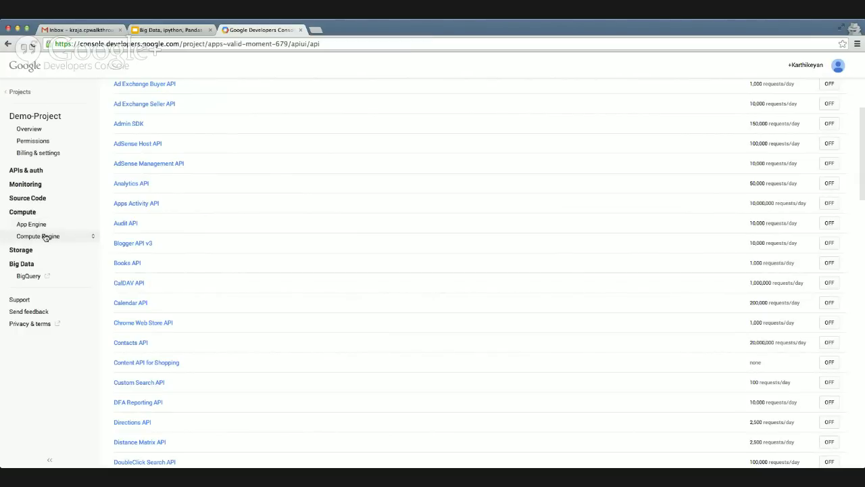
pyautogui.click(45, 236)
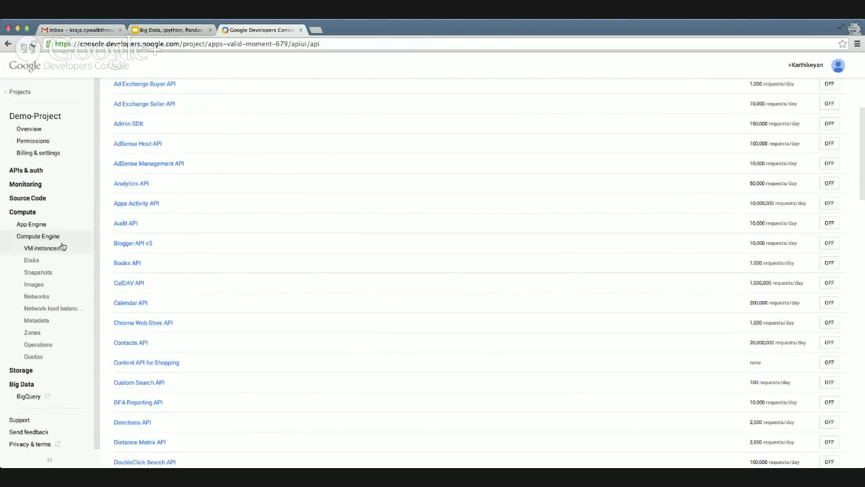
pyautogui.click(61, 247)
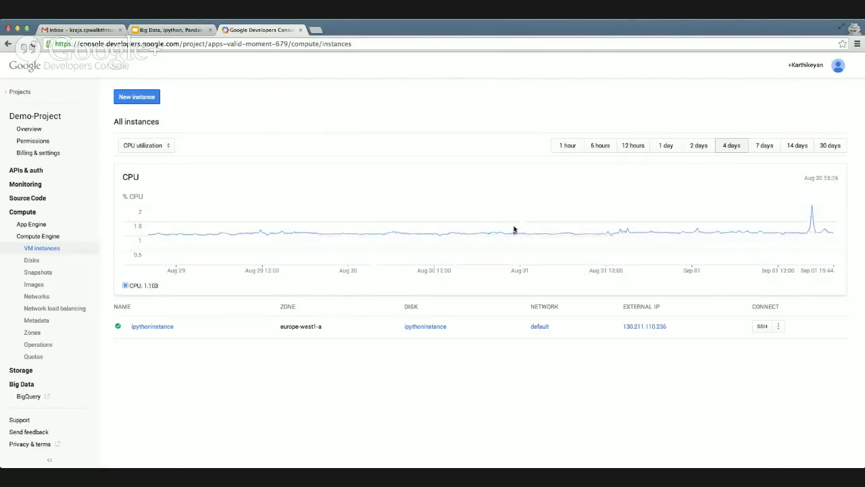
# - Start creating a new VM instance and allow HTTP traffic through its firewall
pyautogui.click(151, 101)
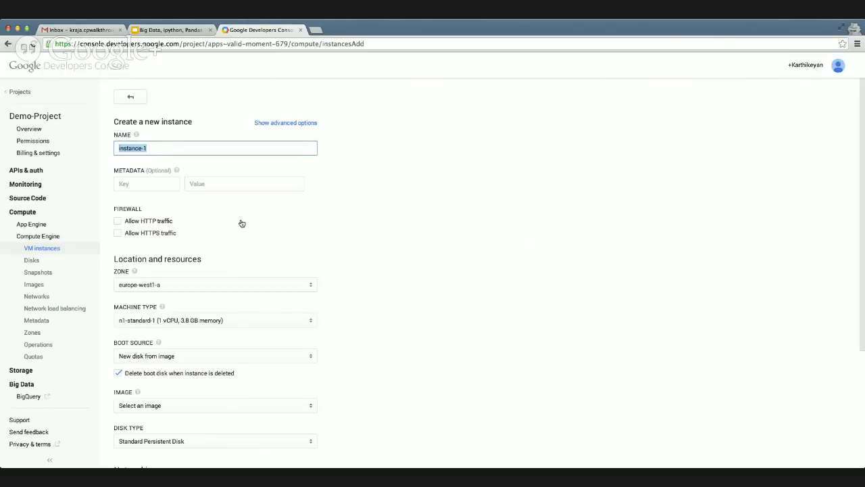
pyautogui.scroll(-2, 291, 227)
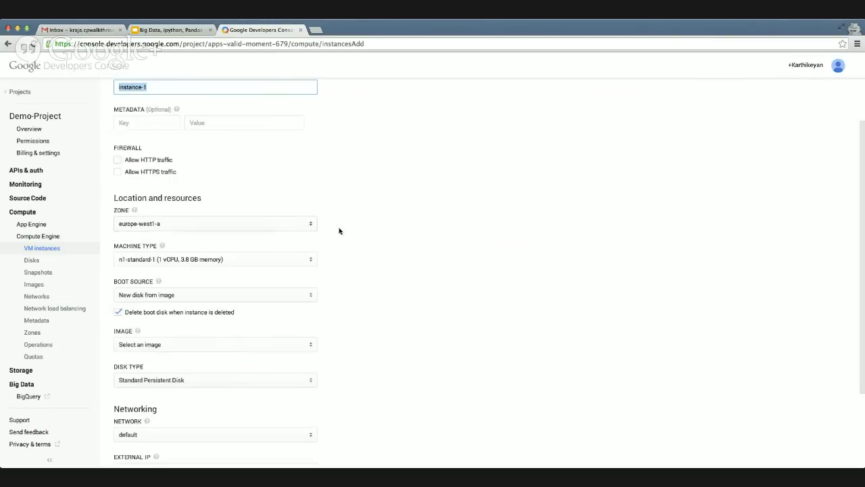
pyautogui.click(298, 229)
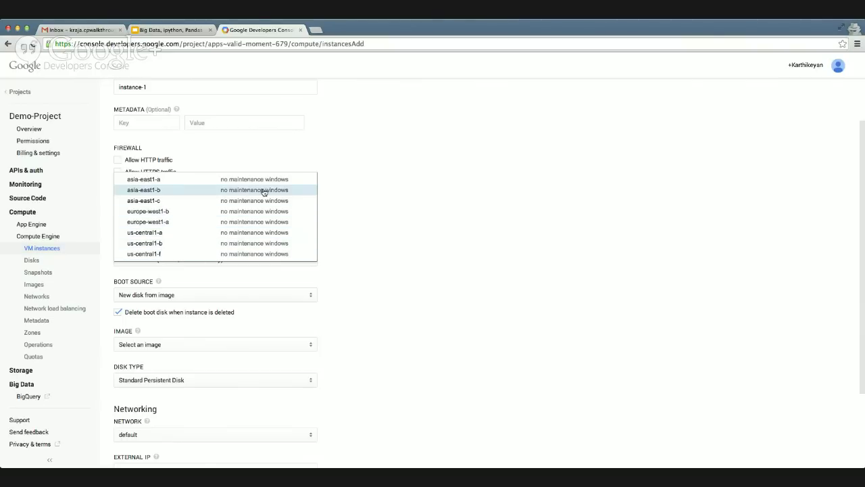
pyautogui.click(293, 161)
pyautogui.click(291, 160)
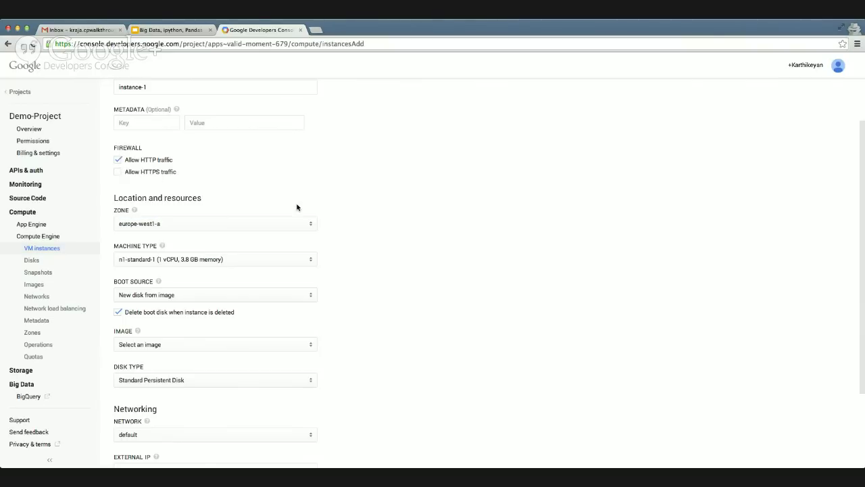
# - Set the new instance's zone to asia-east1-c and its machine type to n1-standard-2
pyautogui.click(286, 225)
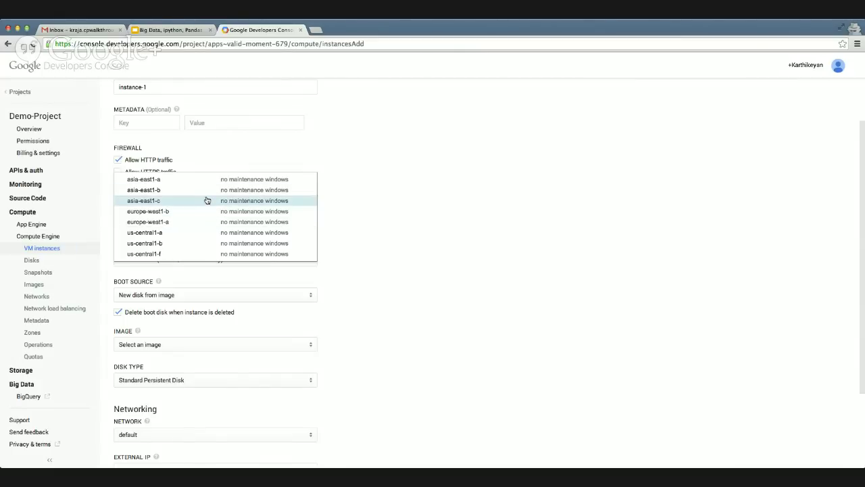
pyautogui.click(206, 201)
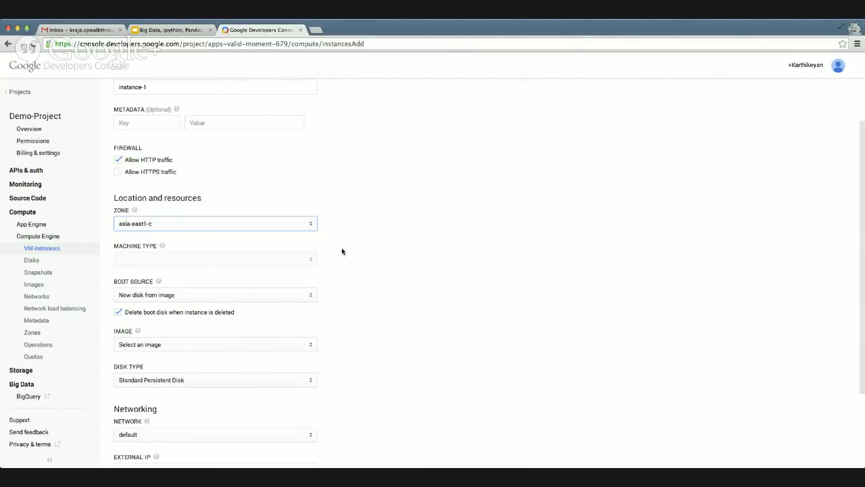
pyautogui.scroll(-1, 342, 251)
pyautogui.click(305, 248)
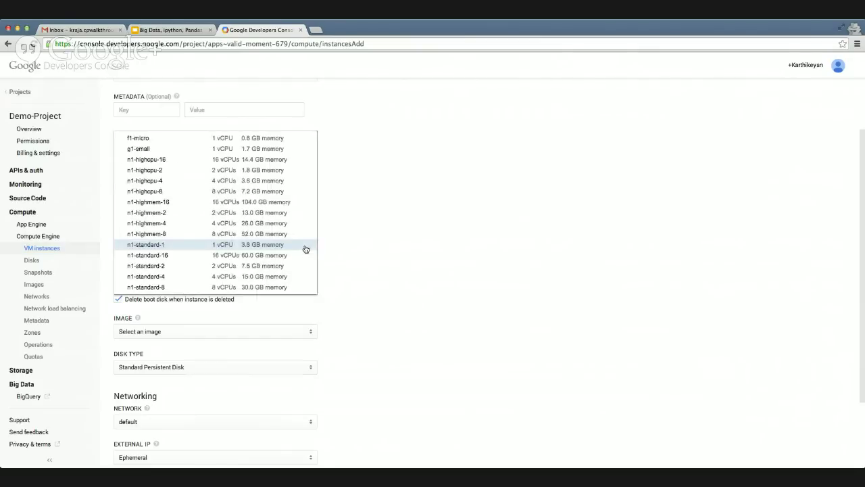
pyautogui.click(300, 265)
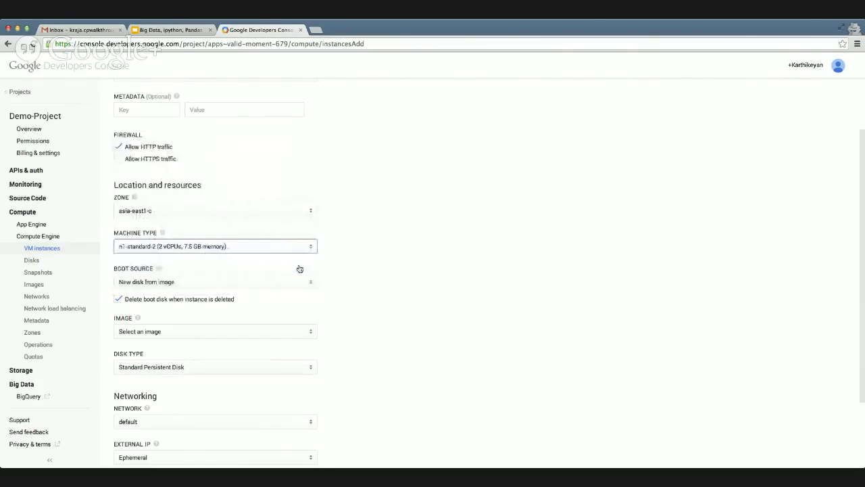
# - Set the boot source to a new disk from image, using the centos-6-v20140718 image
pyautogui.scroll(-1, 378, 265)
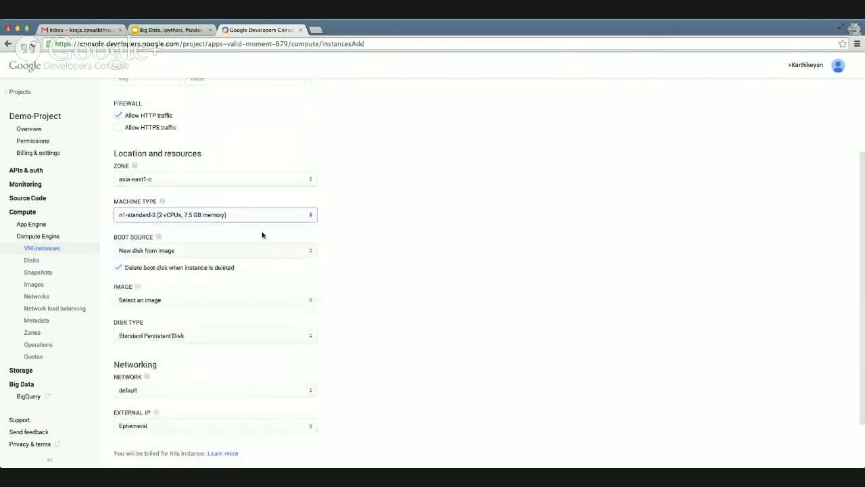
pyautogui.scroll(-1, 311, 259)
pyautogui.click(302, 226)
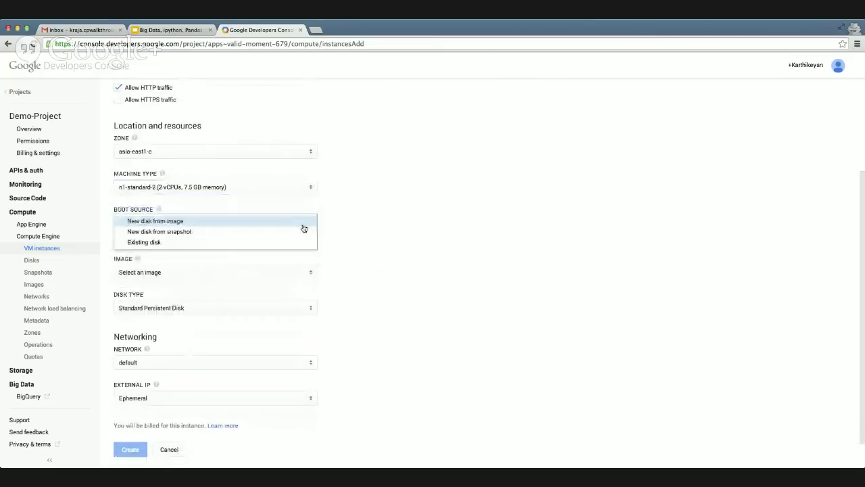
pyautogui.click(303, 228)
pyautogui.click(299, 272)
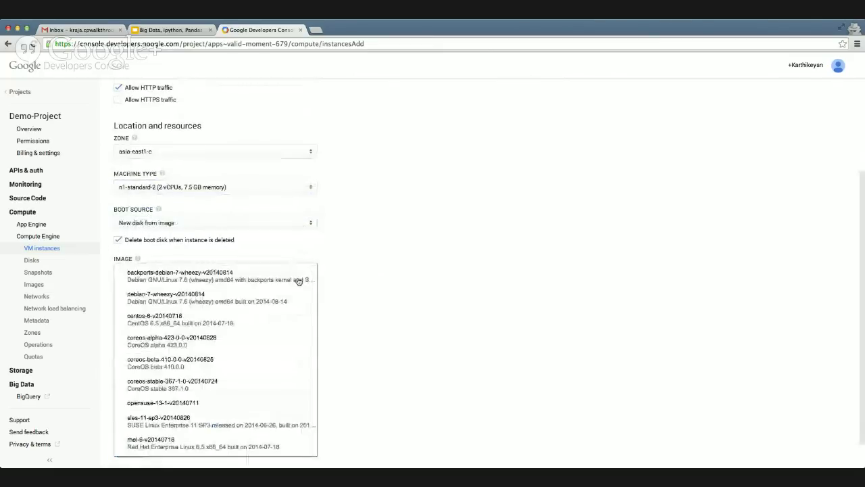
pyautogui.scroll(-1, 274, 289)
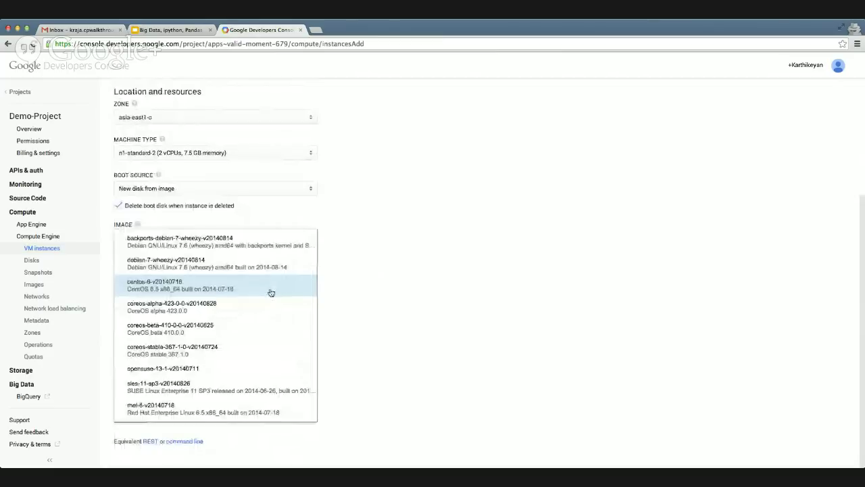
pyautogui.click(267, 289)
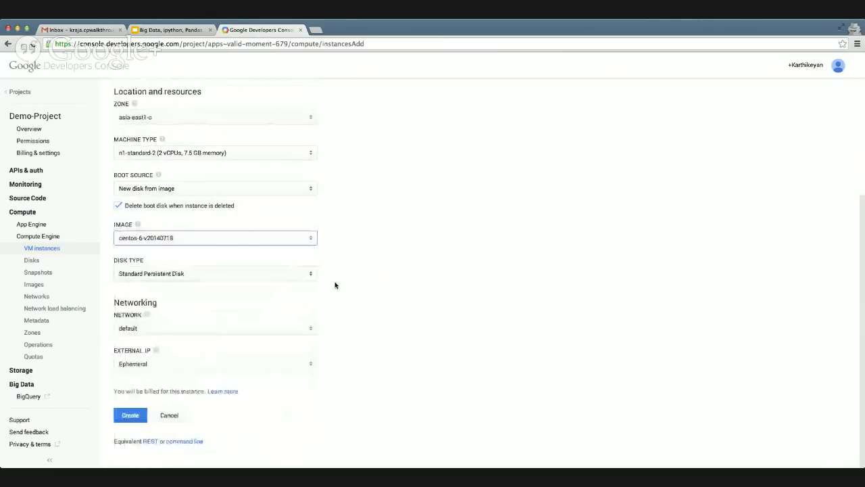
# - Keep Standard Persistent Disk as the disk type and create the VM instance
pyautogui.click(294, 276)
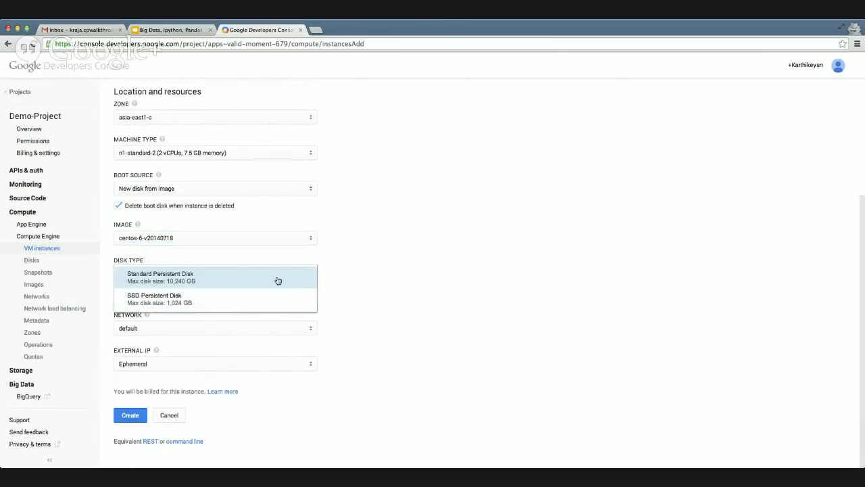
pyautogui.click(277, 280)
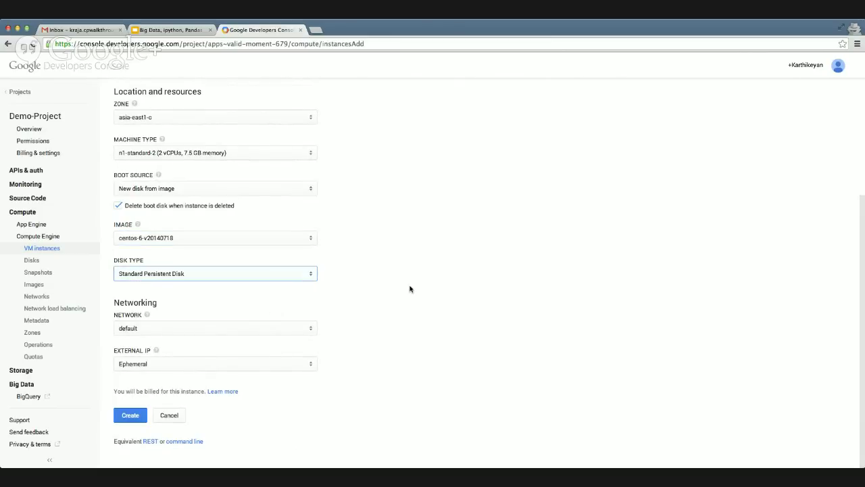
pyautogui.click(130, 417)
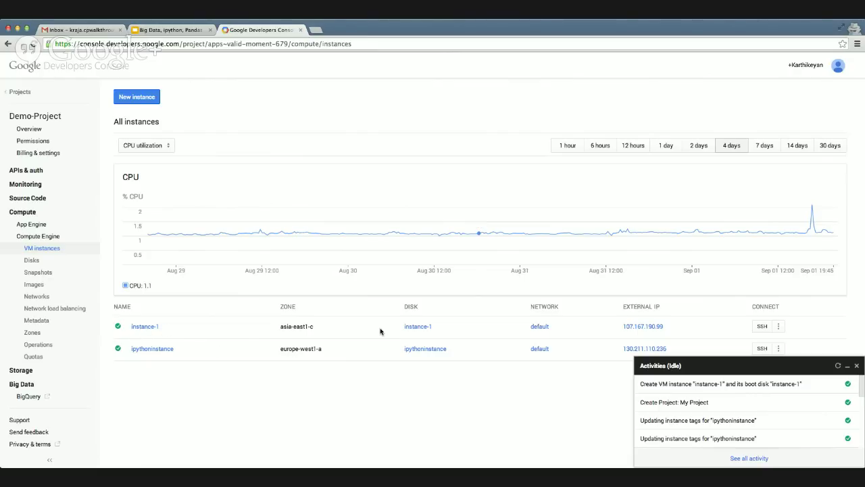
# - Open an SSH session to instance-1 and place its terminal window over the instances page
pyautogui.click(762, 327)
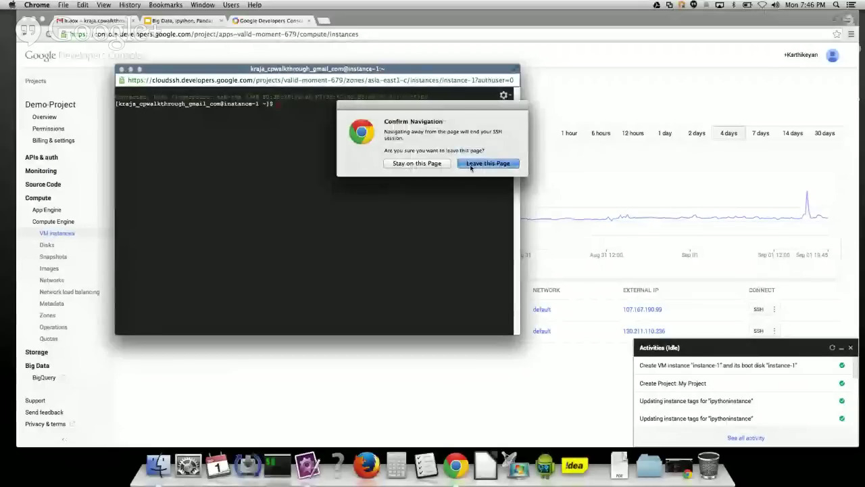
pyautogui.click(489, 166)
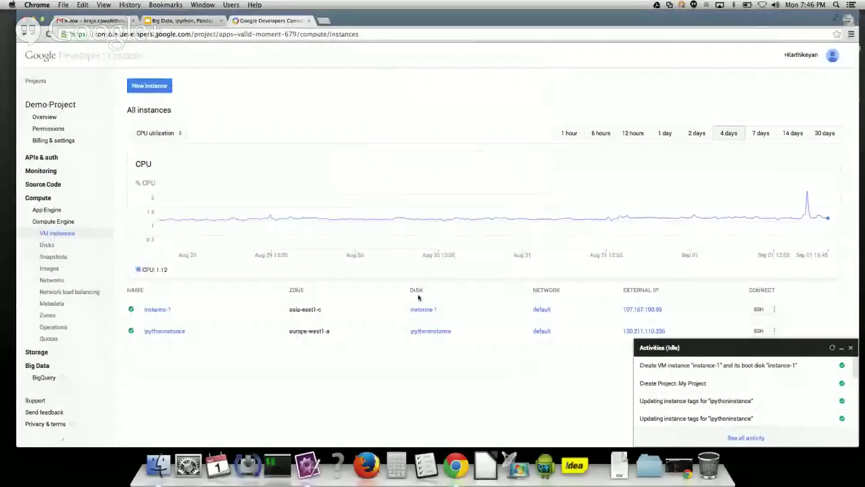
pyautogui.click(758, 309)
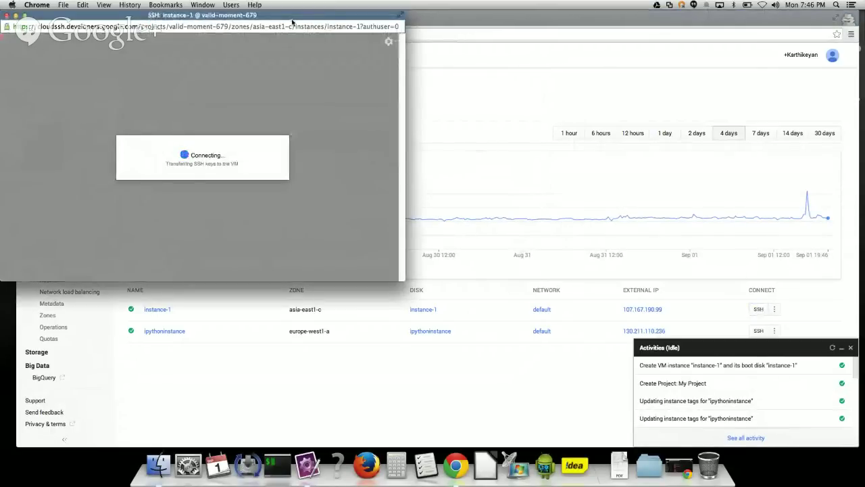
pyautogui.moveTo(292, 23); pyautogui.dragTo(363, 73)
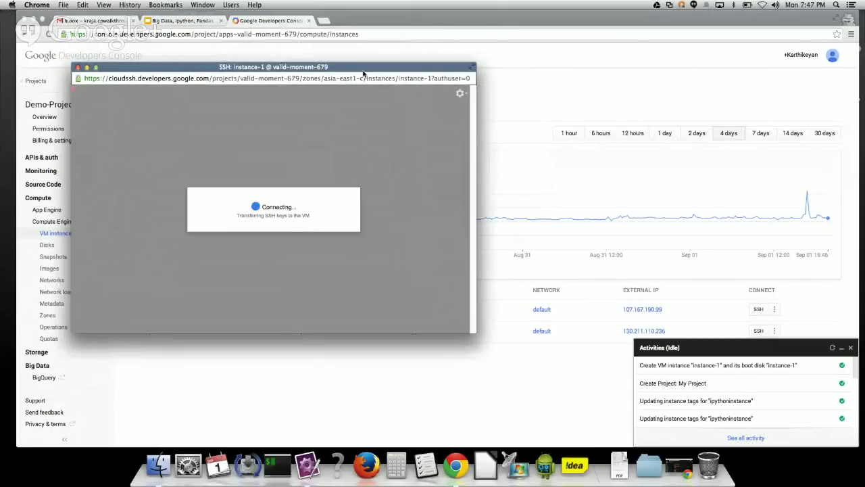
pyautogui.moveTo(363, 72); pyautogui.dragTo(365, 65)
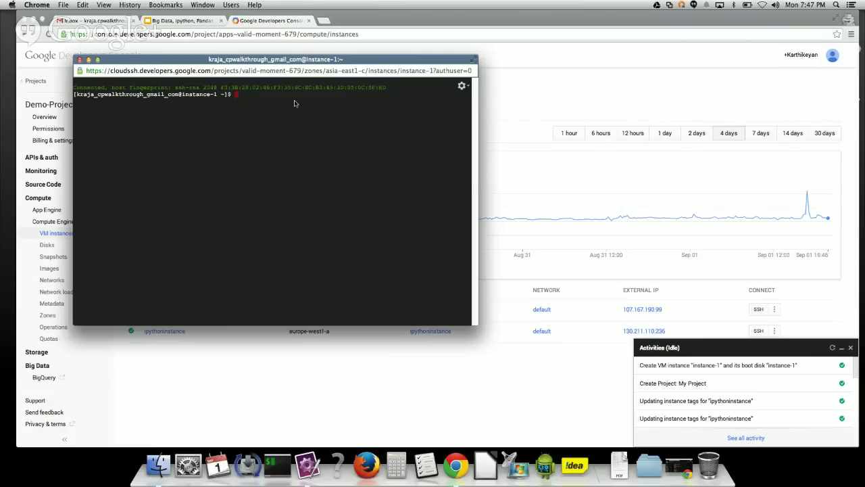
pyautogui.moveTo(267, 61); pyautogui.dragTo(317, 60)
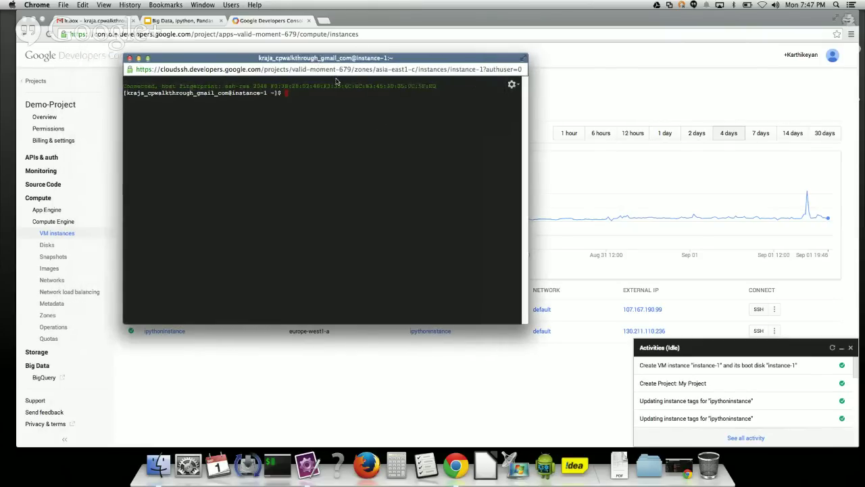
pyautogui.click(512, 85)
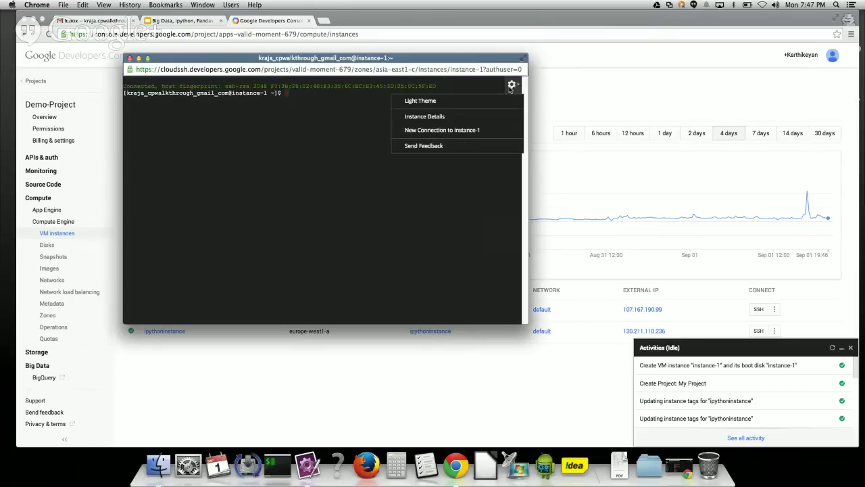
pyautogui.click(332, 103)
pyautogui.moveTo(317, 63); pyautogui.dragTo(329, 82)
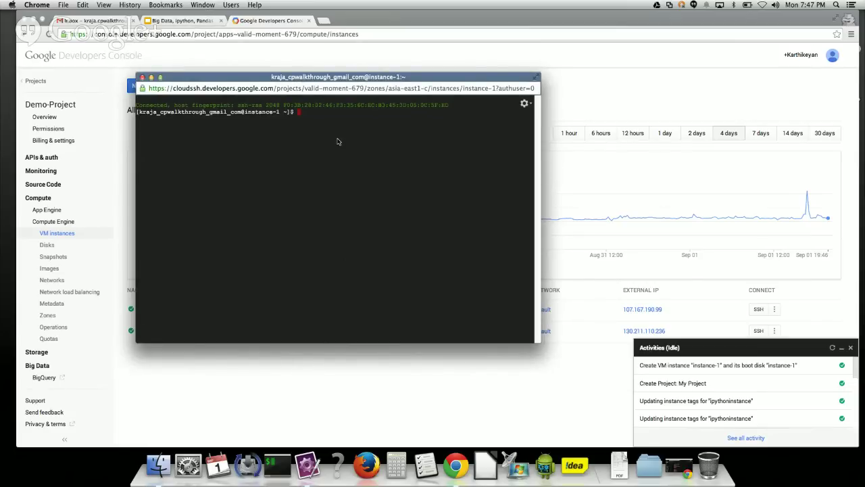
# - List the contents of the home directory on instance-1 with ls
pyautogui.write('s')
pyautogui.press('Return')
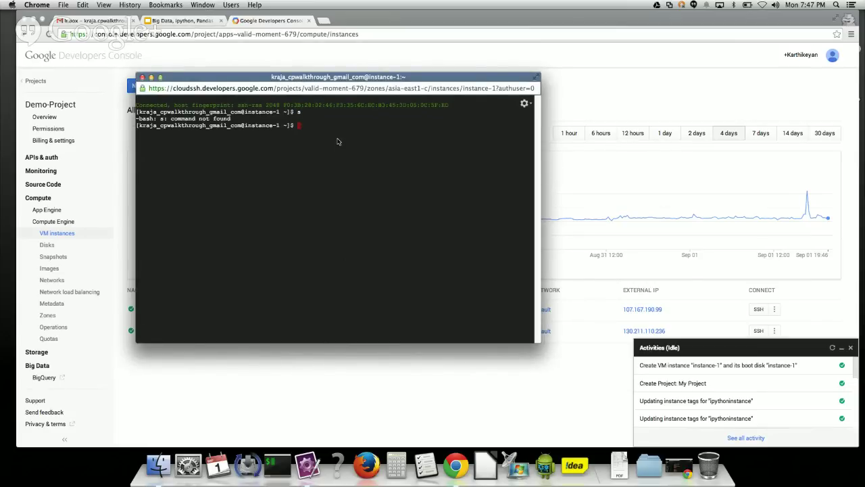
pyautogui.write('ls')
pyautogui.press('Return')
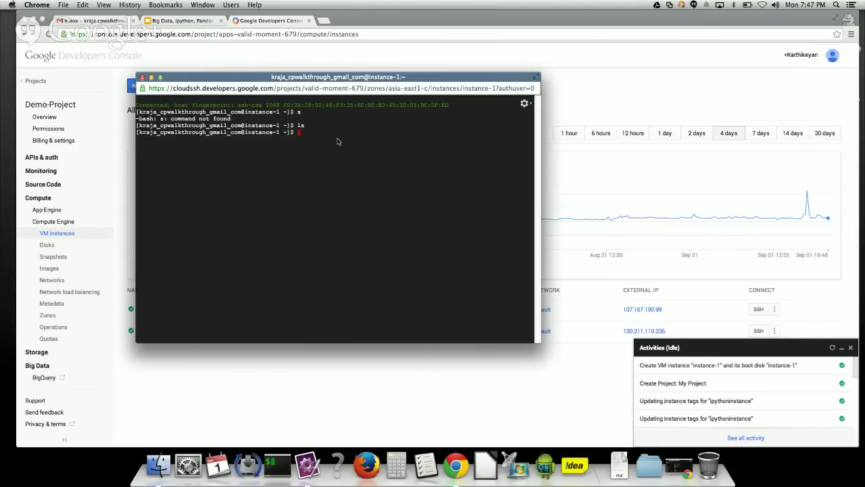
pyautogui.write('sud')
pyautogui.press('BackSpace')
pyautogui.press('BackSpace')
pyautogui.write('udo apt-get ')
pyautogui.write('r')
pyautogui.write('emo')
pyautogui.press('BackSpace')
pyautogui.press('BackSpace')
pyautogui.press('BackSpace')
pyautogui.write('base')
pyautogui.press('BackSpace')
pyautogui.press('BackSpace')
pyautogui.press('BackSpace')
pyautogui.press('BackSpace')
pyautogui.press('BackSpace')
pyautogui.press('BackSpace')
pyautogui.press('BackSpace')
pyautogui.press('BackSpace')
pyautogui.press('BackSpace')
pyautogui.press('BackSpace')
pyautogui.press('BackSpace')
pyautogui.press('BackSpace')
pyautogui.press('BackSpace')
pyautogui.press('BackSpace')
pyautogui.press('BackSpace')
pyautogui.press('BackSpace')
pyautogui.press('BackSpace')
pyautogui.press('BackSpace')
pyautogui.moveTo(356, 79); pyautogui.dragTo(360, 76)
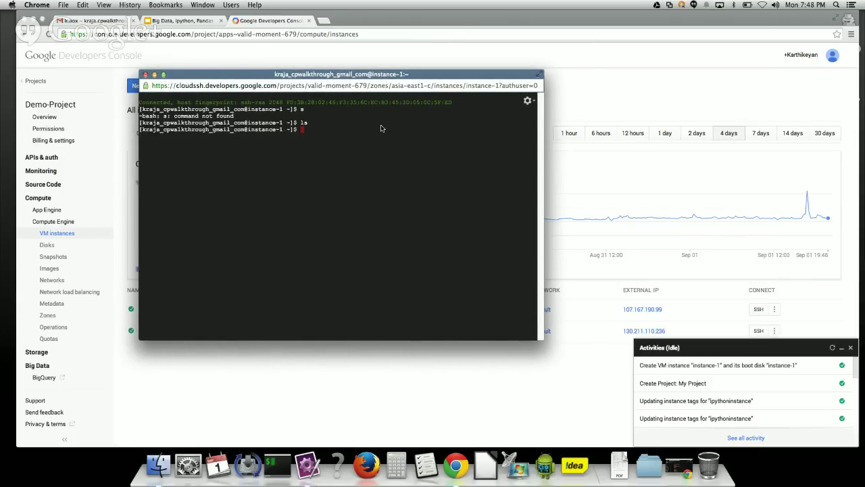
pyautogui.click(530, 100)
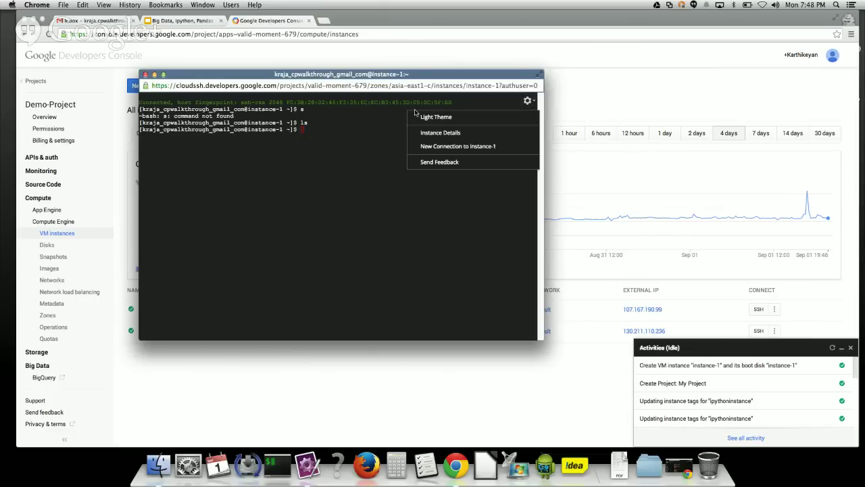
pyautogui.click(339, 128)
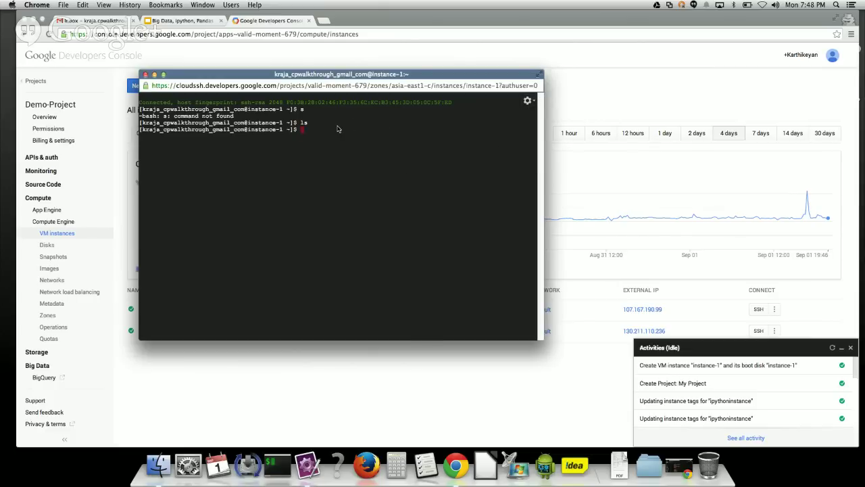
pyautogui.write('[[')
pyautogui.press('BackSpace')
pyautogui.press('BackSpace')
# - Enlarge the SSH terminal window to the full height of the screen, leaving the command prompt empty
pyautogui.click(163, 74)
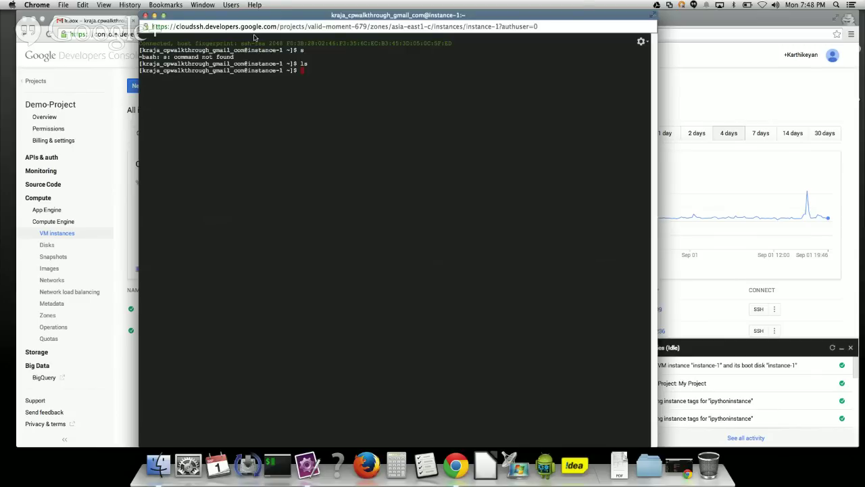
pyautogui.doubleClick(185, 19)
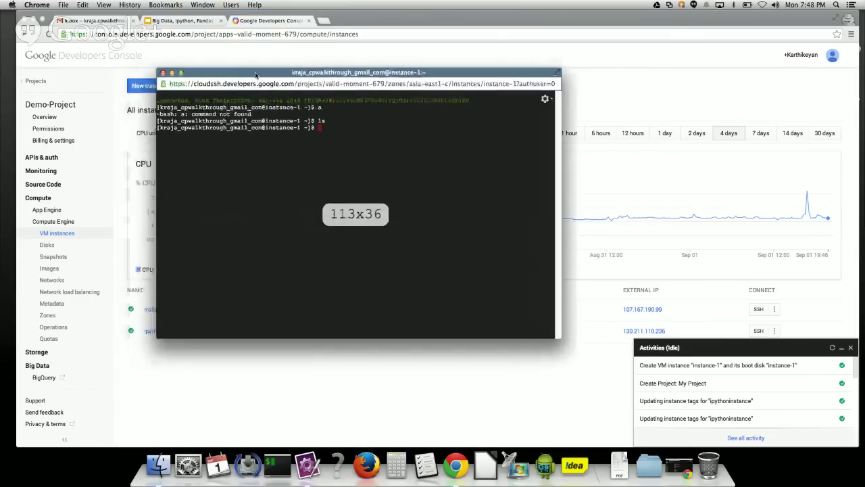
pyautogui.doubleClick(425, 73)
pyautogui.click(659, 42)
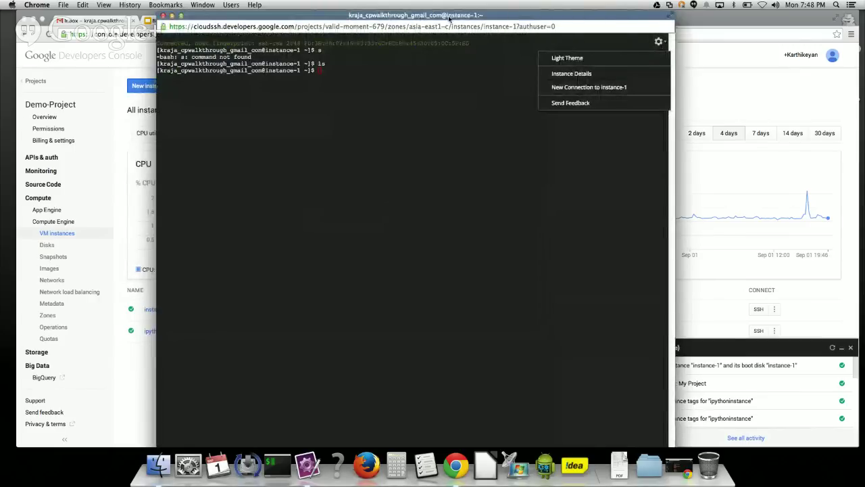
pyautogui.click(386, 62)
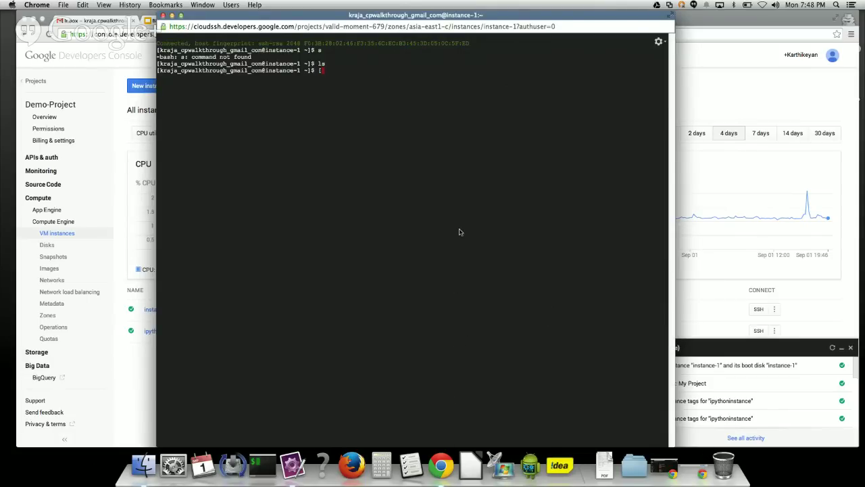
pyautogui.press('BackSpace')
pyautogui.write('[')
pyautogui.press('BackSpace')
pyautogui.moveTo(216, 14); pyautogui.dragTo(218, 16)
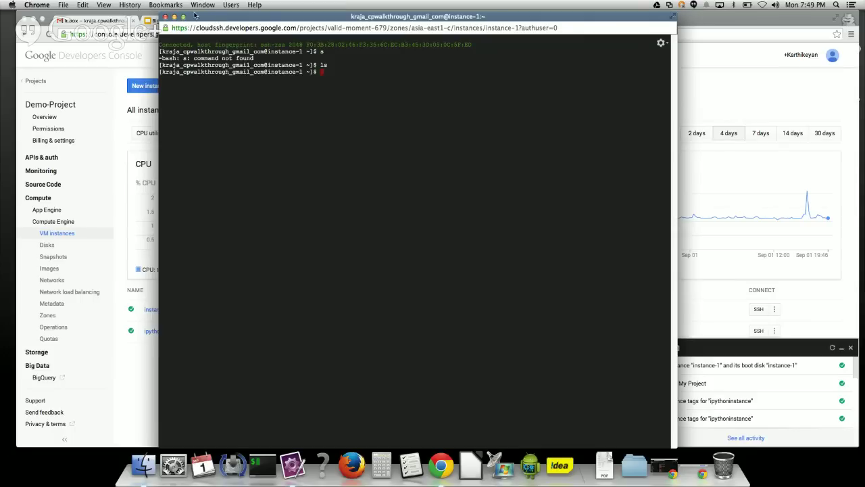
# - Magnify the SSH terminal's text by four zoom levels and widen its window
pyautogui.click(108, 6)
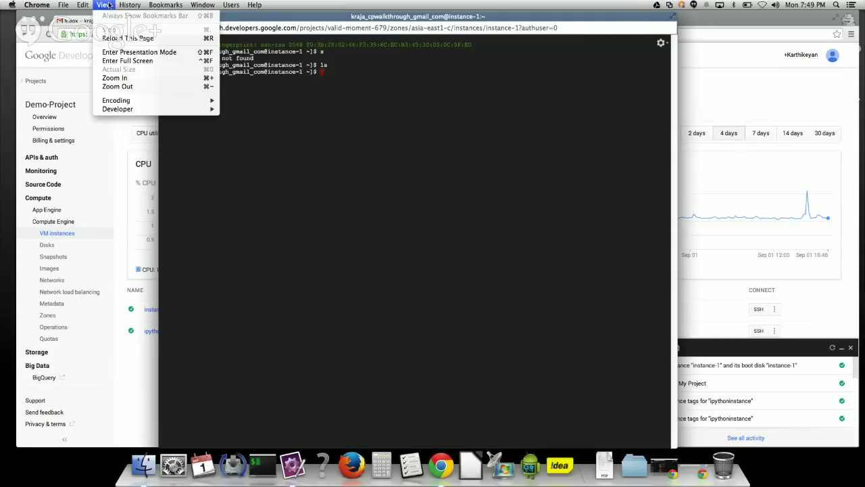
pyautogui.click(147, 79)
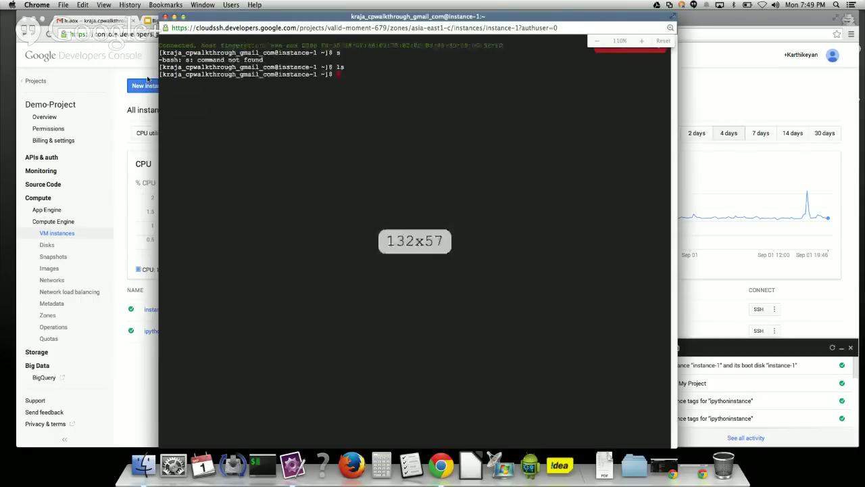
pyautogui.click(105, 5)
pyautogui.click(133, 78)
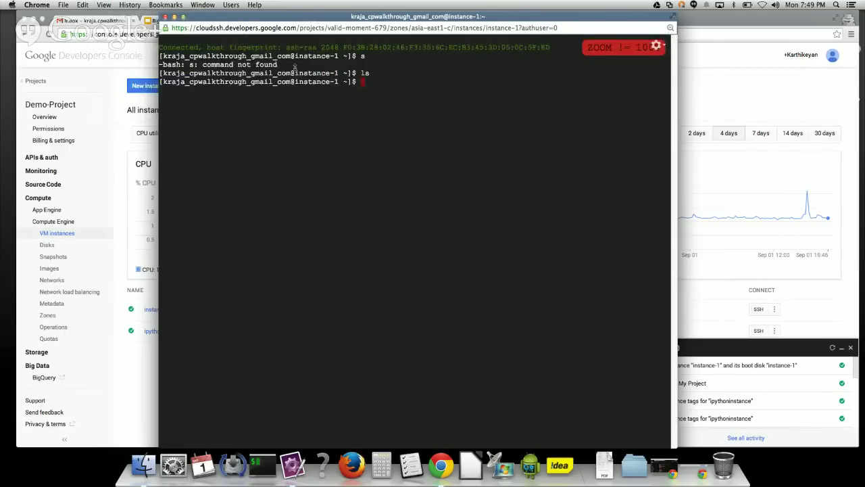
pyautogui.click(105, 5)
pyautogui.click(121, 79)
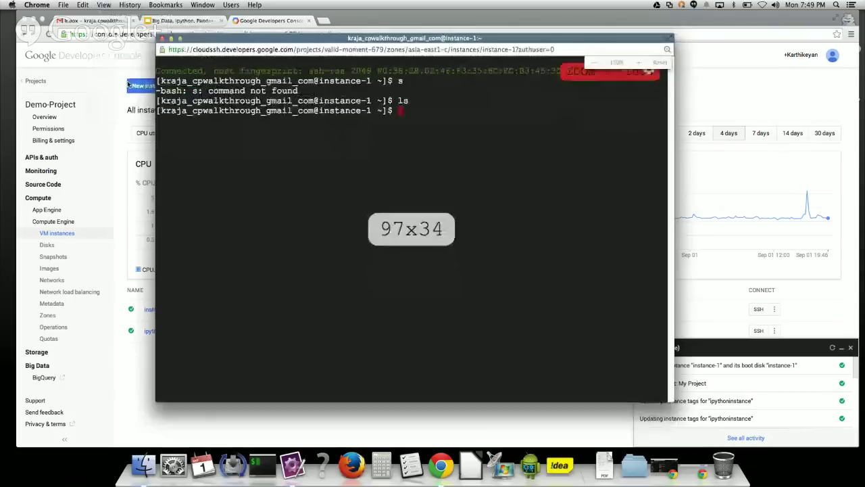
pyautogui.click(104, 5)
pyautogui.click(121, 79)
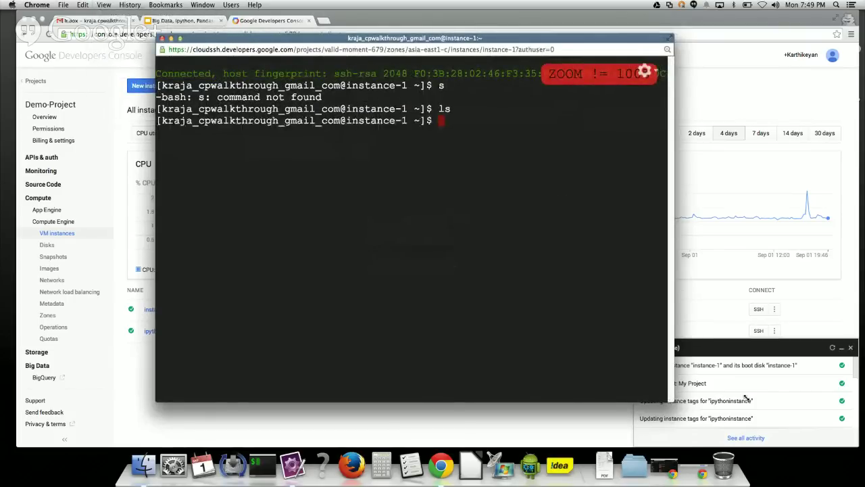
pyautogui.moveTo(797, 397); pyautogui.dragTo(799, 397)
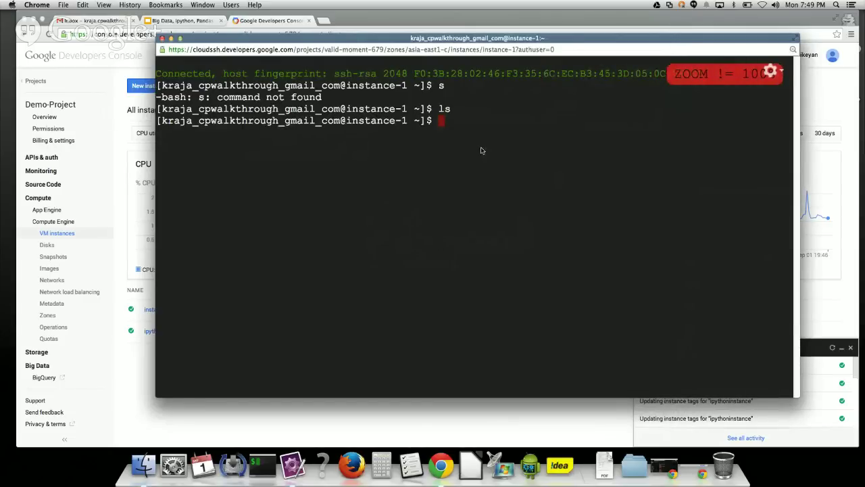
# - Try to update the instance's packages with "sudo apt-get update" and with "yum update"
pyautogui.write('sudo apt-get update')
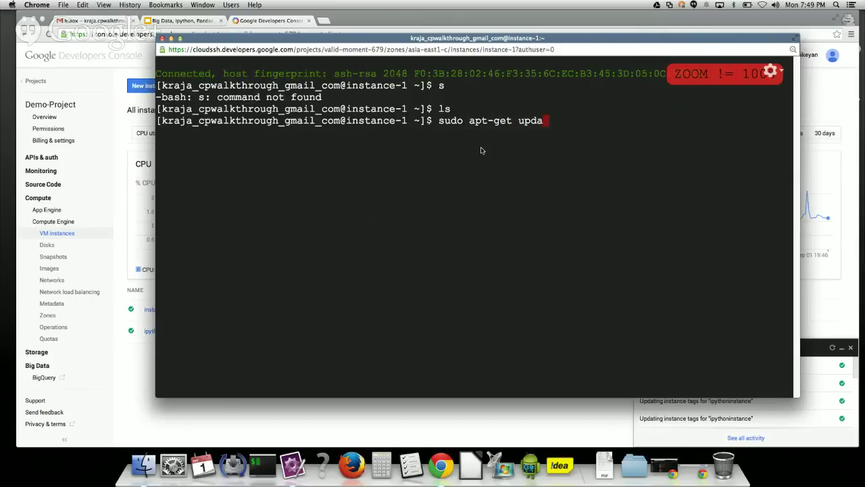
pyautogui.press('Return')
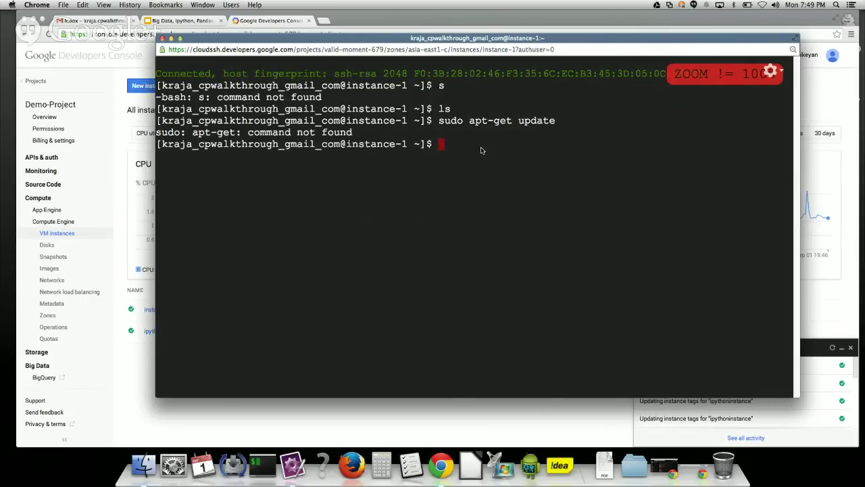
pyautogui.write('yum update')
pyautogui.press('Return')
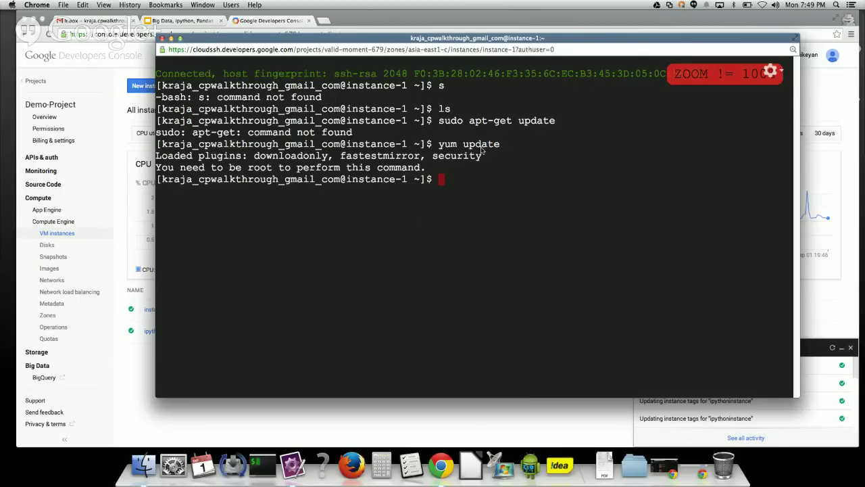
# - Run the package update with root rights using "sudo yum update"
pyautogui.write('sudo yum update')
pyautogui.press('Return')
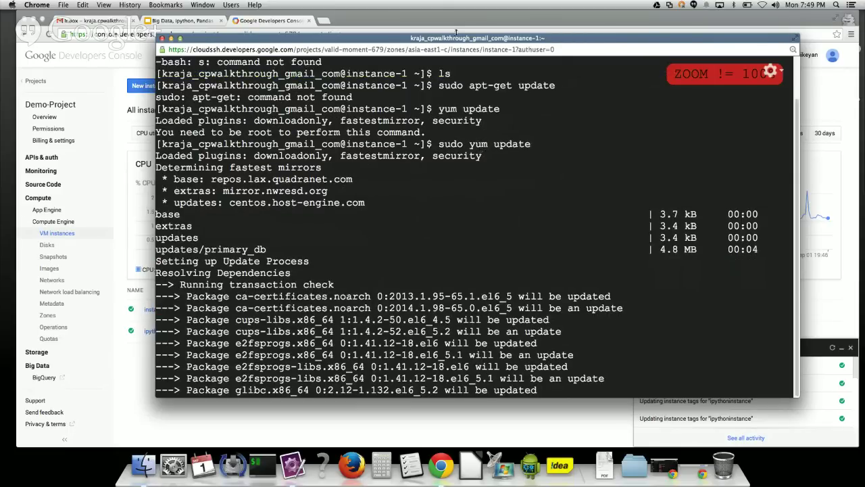
pyautogui.moveTo(456, 38); pyautogui.dragTo(434, 39)
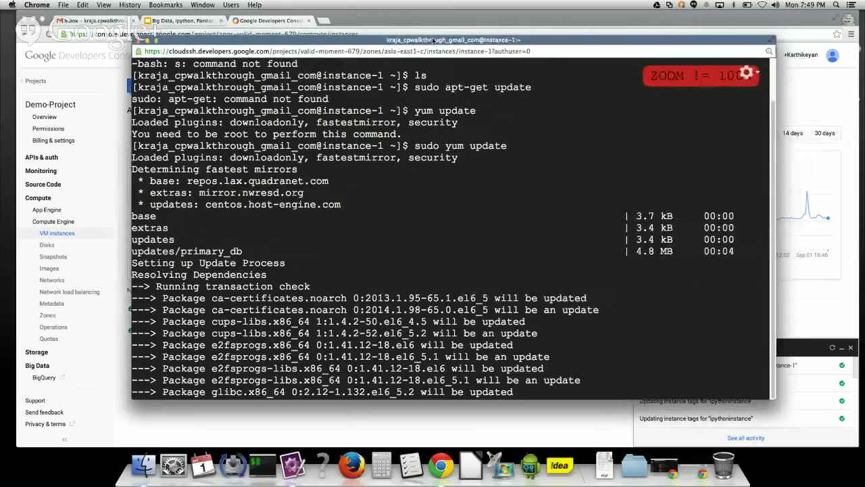
# - End the SSH session to instance-1 and return to the project's list of VM instances
pyautogui.click(139, 41)
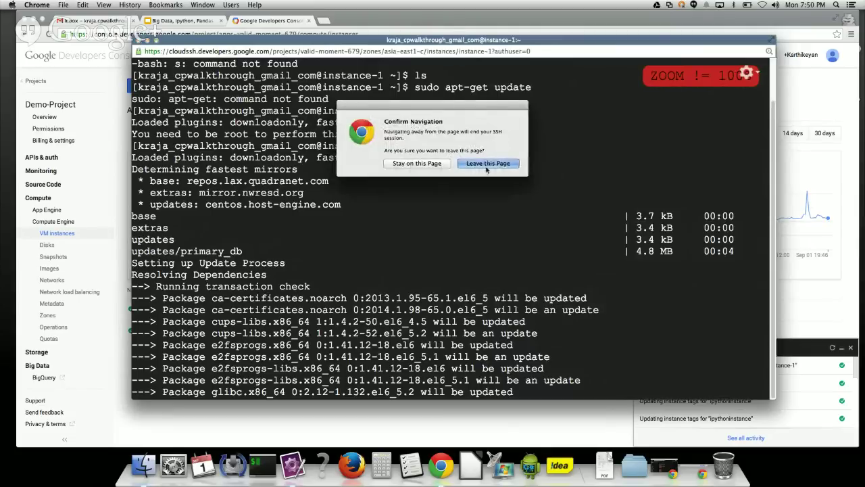
pyautogui.click(486, 164)
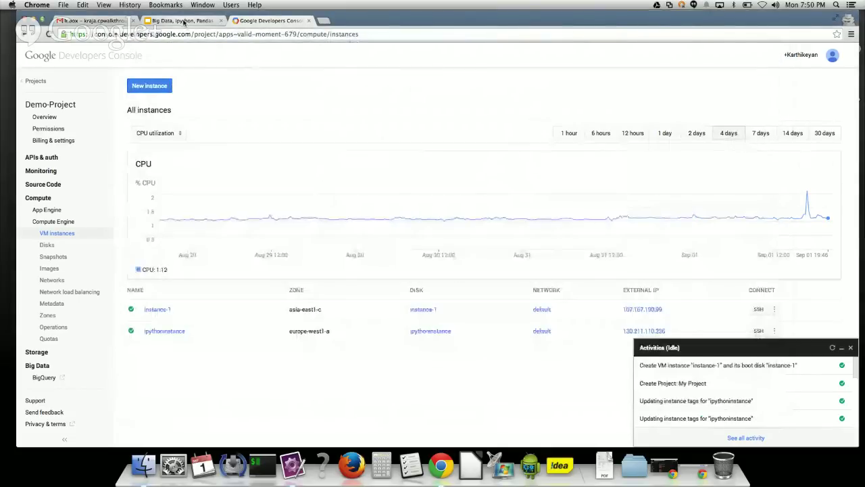
pyautogui.click(183, 20)
pyautogui.click(265, 21)
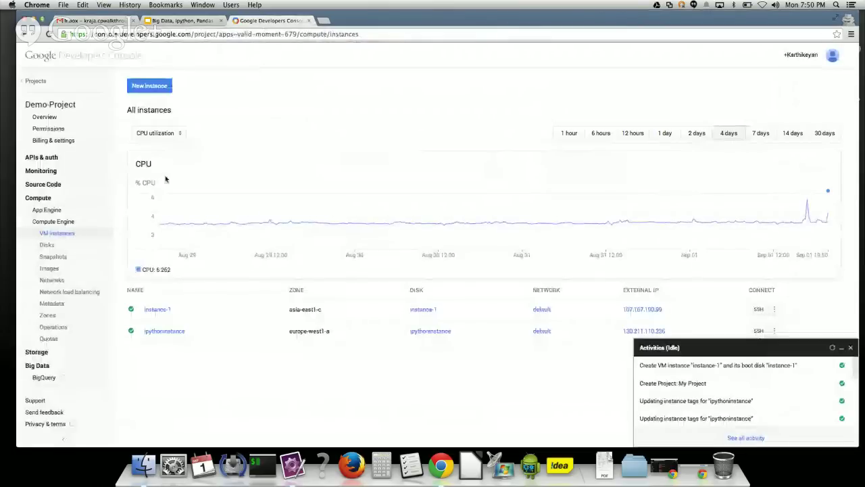
# - Expand the Storage section and collapse the Compute section in Demo-Project's navigation
pyautogui.click(74, 352)
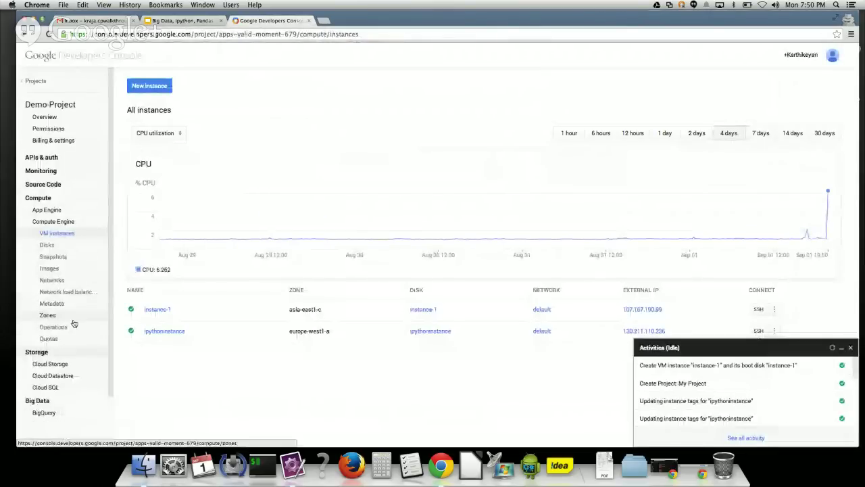
pyautogui.scroll(-1, 88, 349)
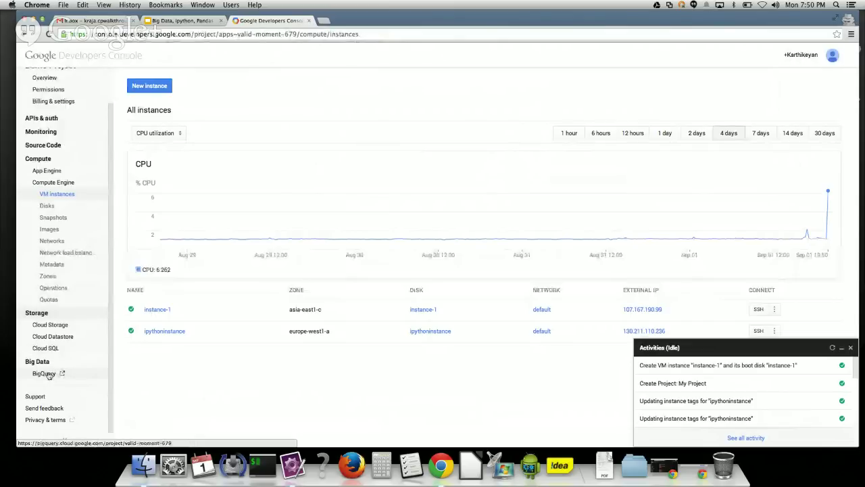
pyautogui.scroll(1, 54, 368)
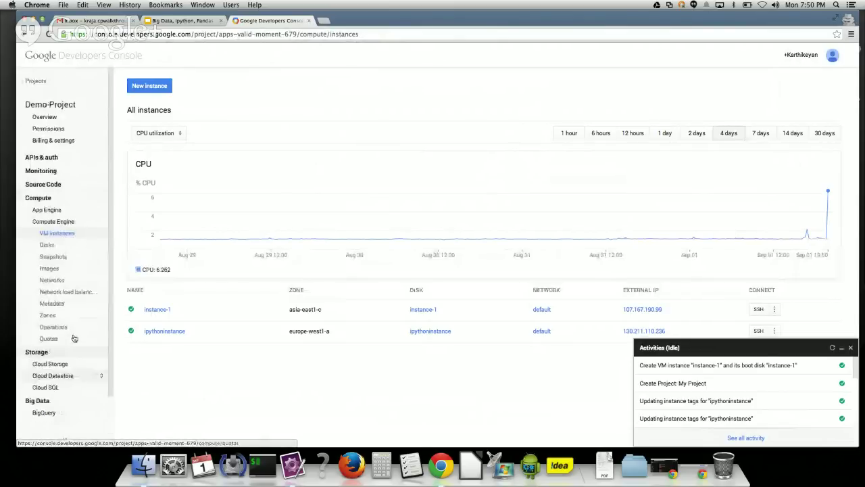
pyautogui.click(58, 211)
pyautogui.click(54, 198)
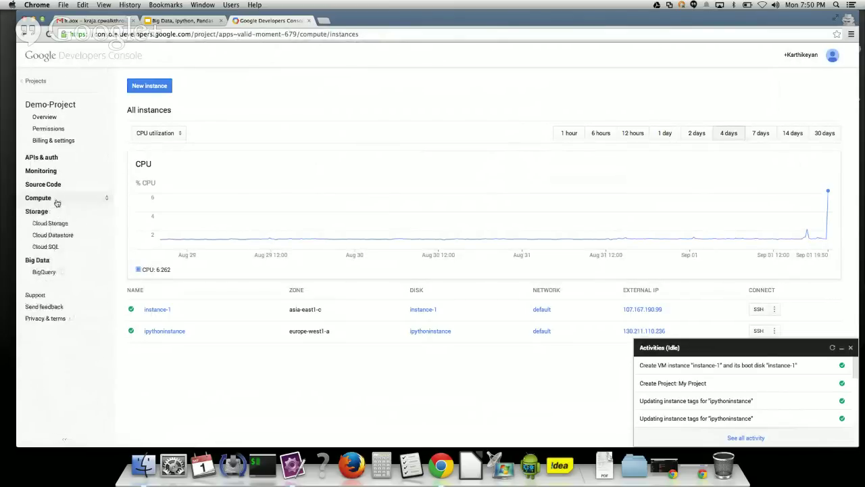
# - Switch to the Google Slides deck, present it and go back to the Google Cloud Platform overview on slide 8
pyautogui.click(184, 20)
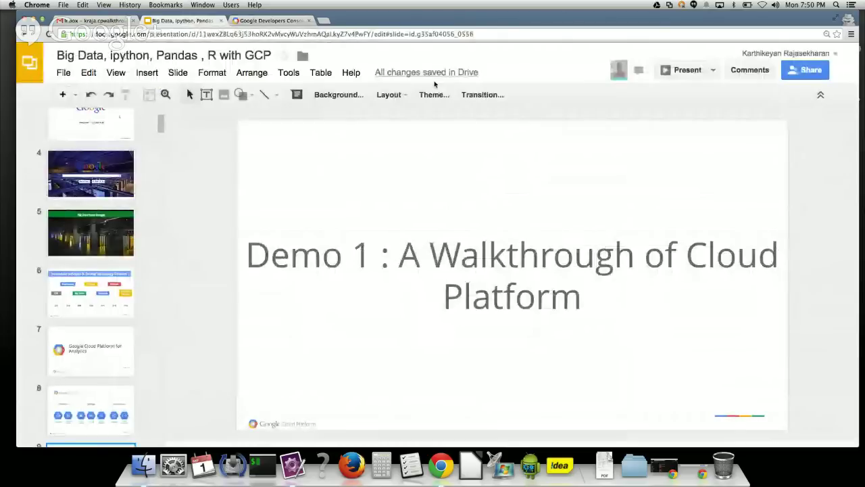
pyautogui.click(675, 75)
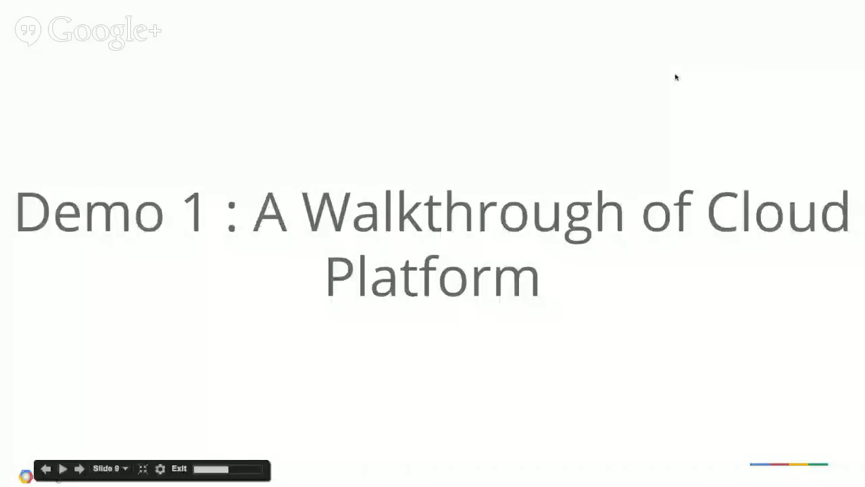
pyautogui.press('Left')
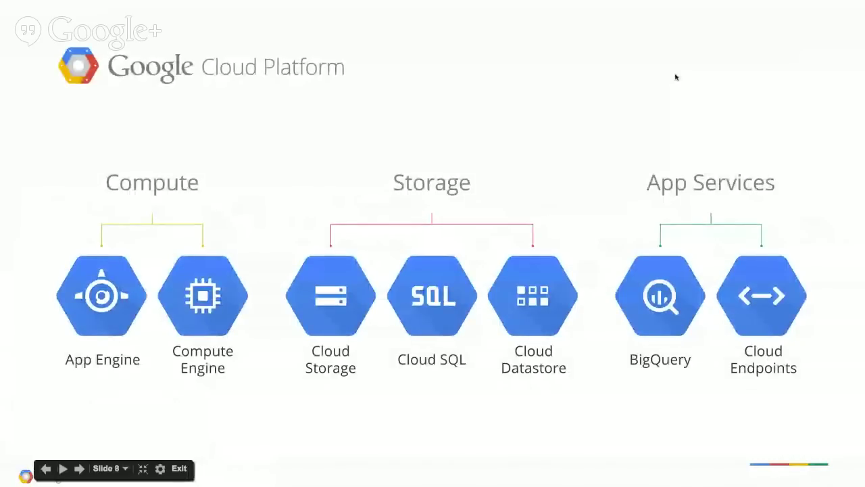
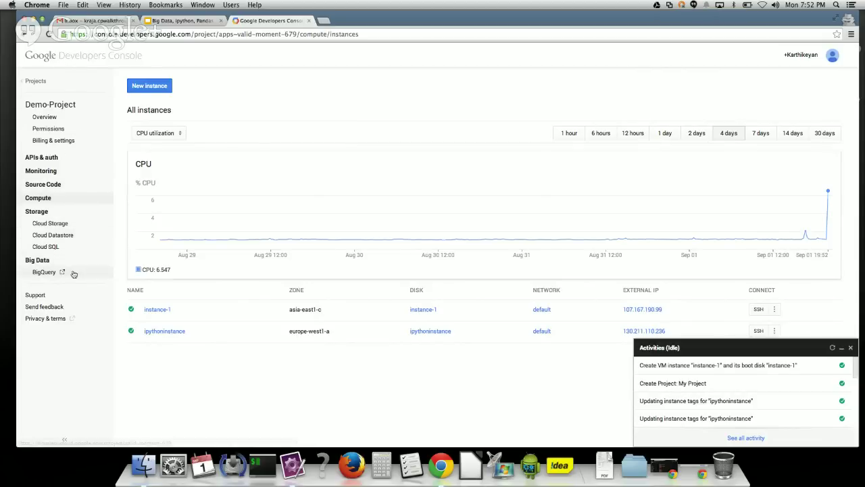
# - In BigQuery, create the dataset rmeetup_dataset in Demo-Project and start creating a table in it
pyautogui.click(57, 272)
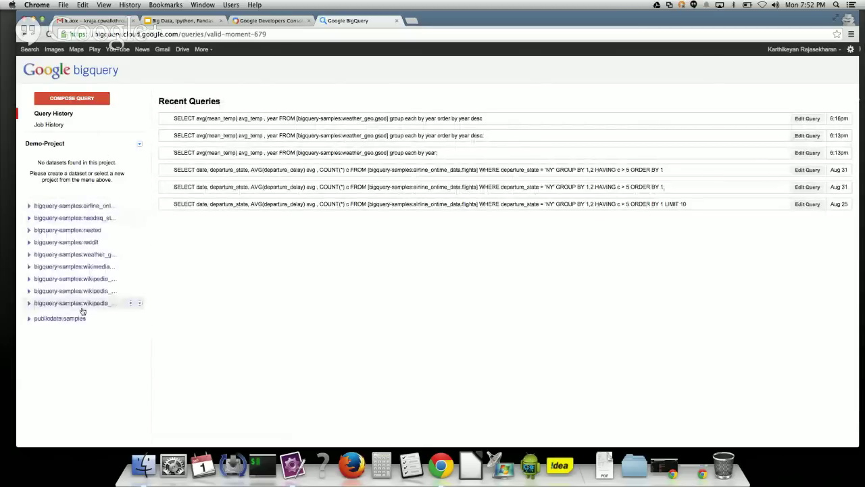
pyautogui.click(140, 145)
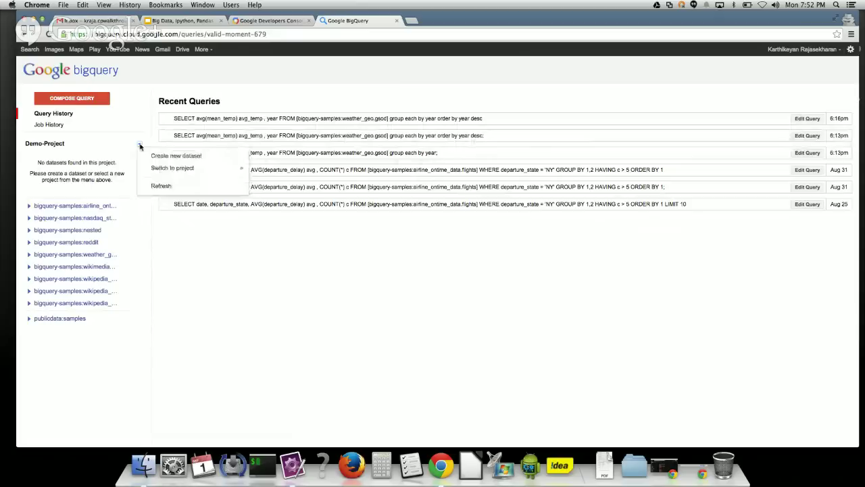
pyautogui.click(151, 157)
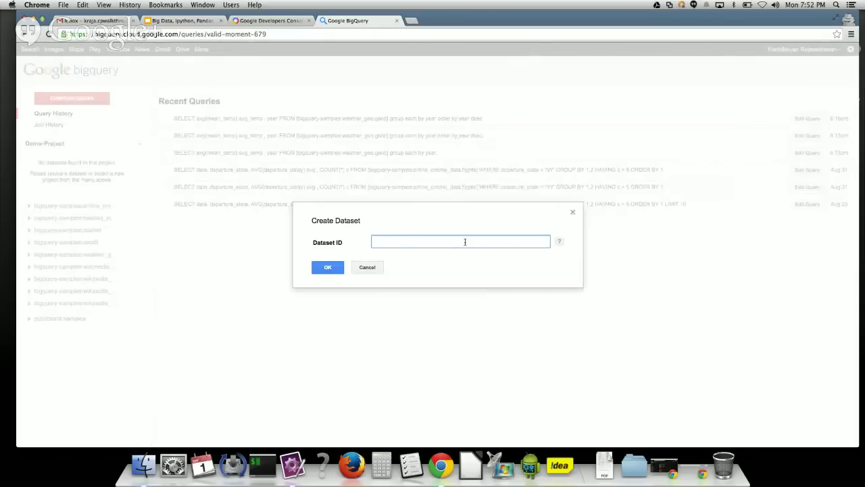
pyautogui.write('rmeetup_dataset')
pyautogui.click(314, 269)
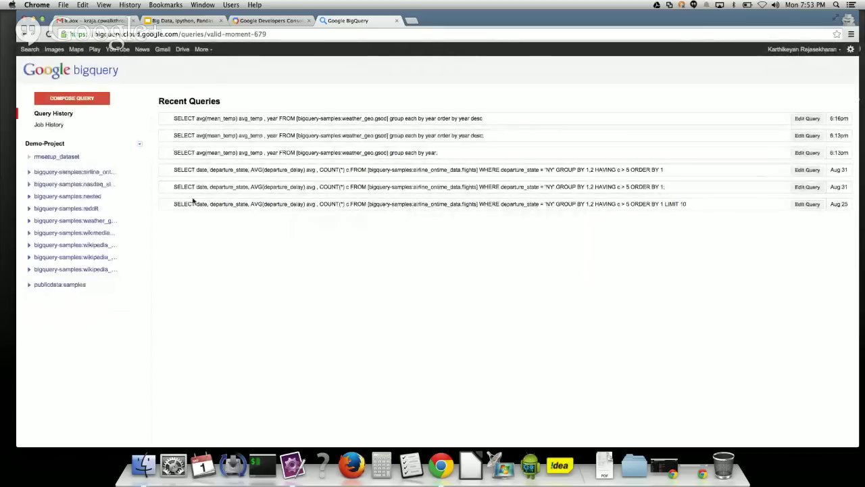
pyautogui.moveTo(75, 159)
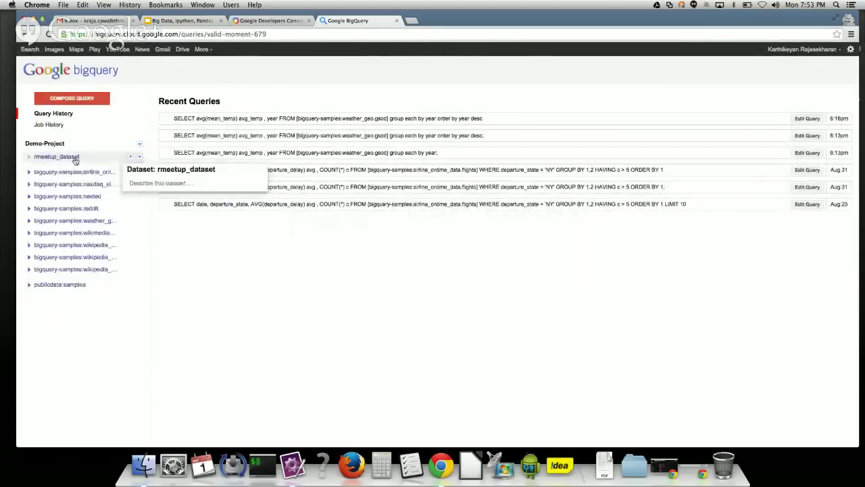
pyautogui.click(130, 158)
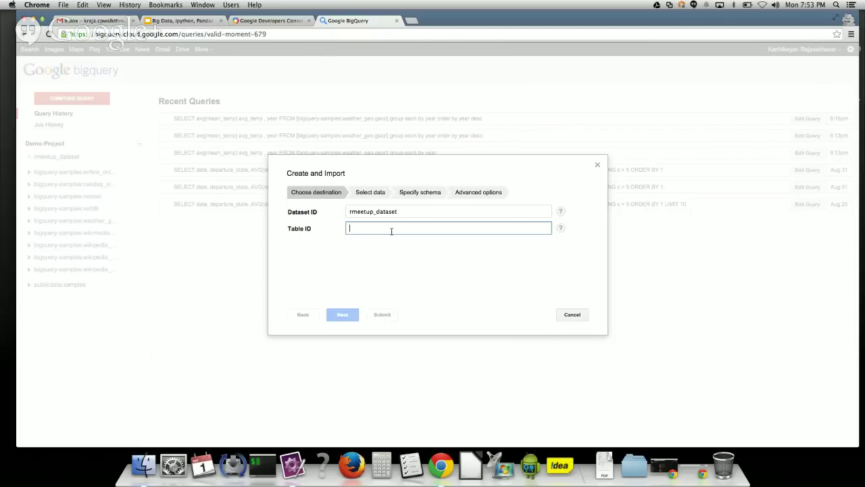
# - Switch to iTerm and enlarge its terminal window over the browser
pyautogui.click(269, 474)
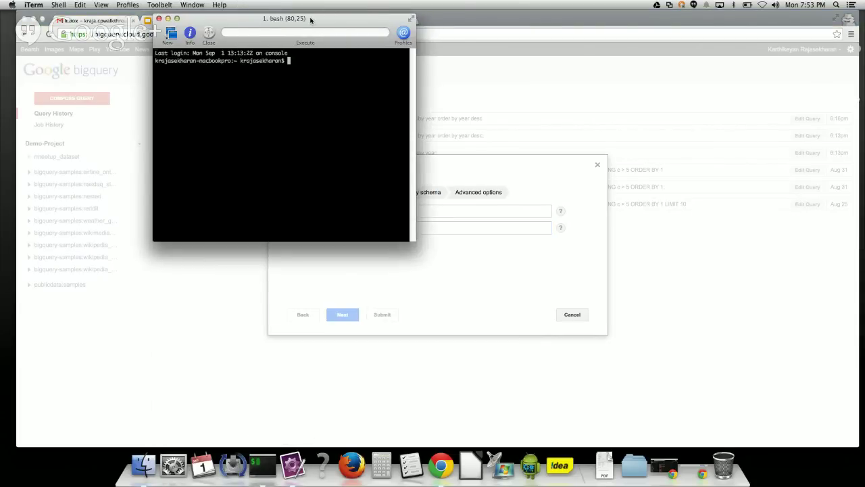
pyautogui.moveTo(289, 18); pyautogui.dragTo(164, 23)
pyautogui.moveTo(299, 286); pyautogui.dragTo(606, 333)
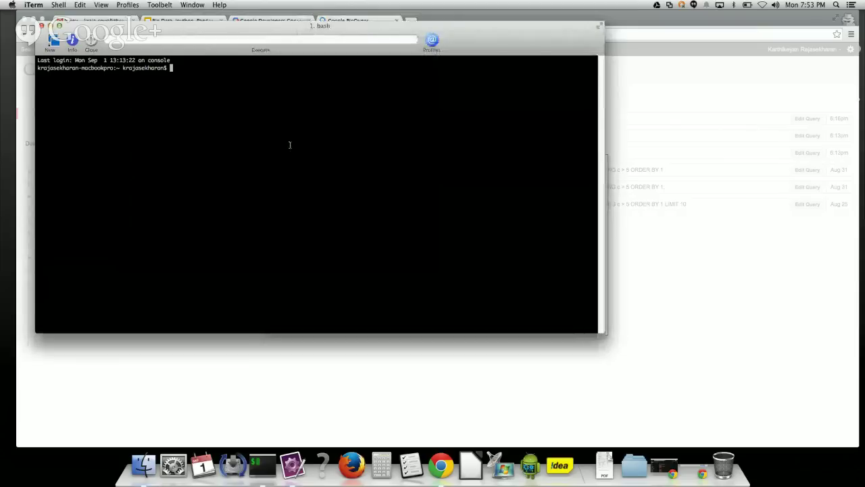
# - Change to the names folder on the Desktop, listing the contents of both the Desktop and names folders
pyautogui.write('cd Desktop')
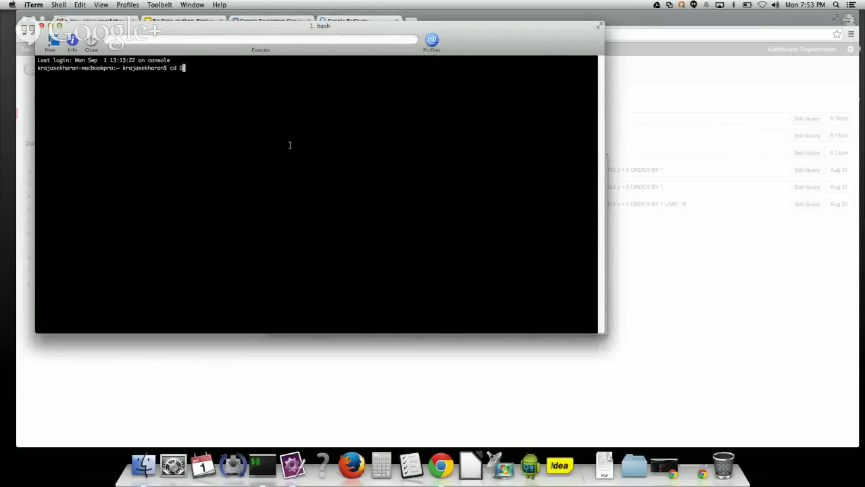
pyautogui.press('Return')
pyautogui.write('ls')
pyautogui.press('Return')
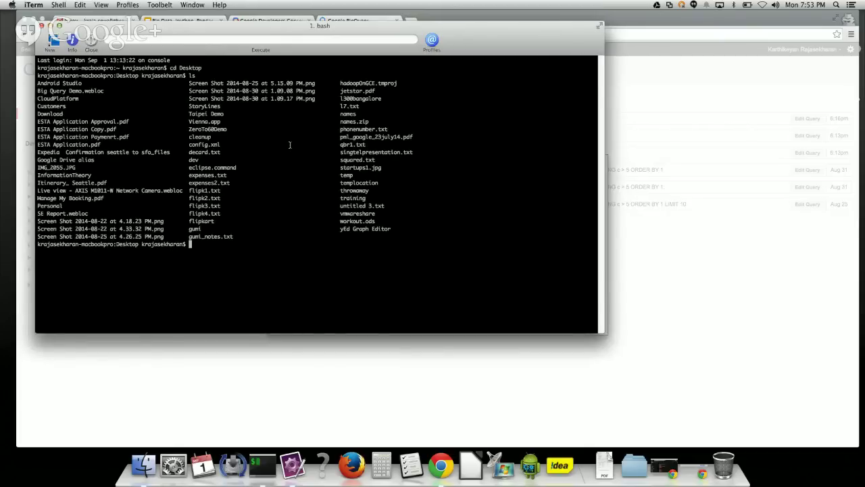
pyautogui.write('cd names')
pyautogui.press('Return')
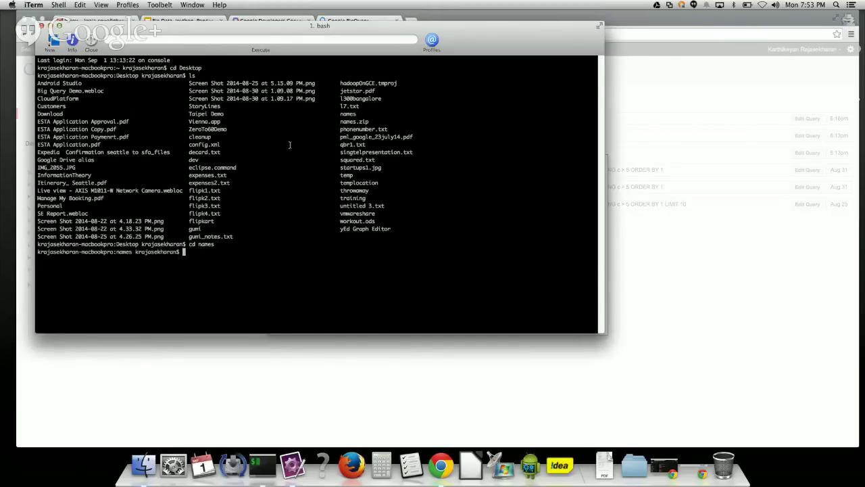
pyautogui.write('ls')
pyautogui.press('Return')
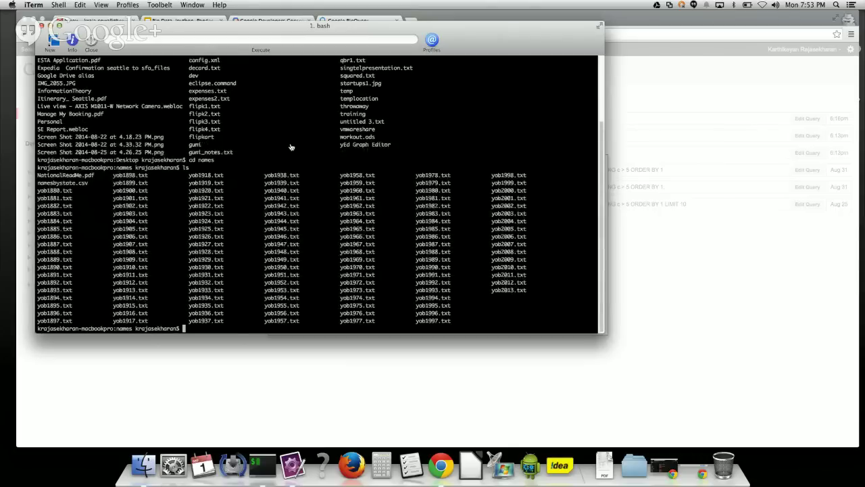
# - Enlarge the terminal's window and text, and list the names folder again on a cleared screen
pyautogui.press('super+plus')
pyautogui.press('super+plus')
pyautogui.press('super+plus')
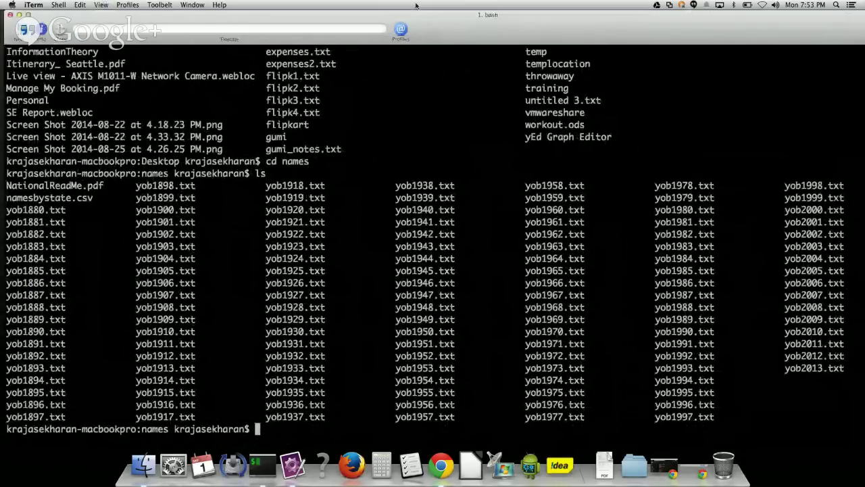
pyautogui.hotkey('ctrl', 'l')
pyautogui.write('ls')
pyautogui.press('Return')
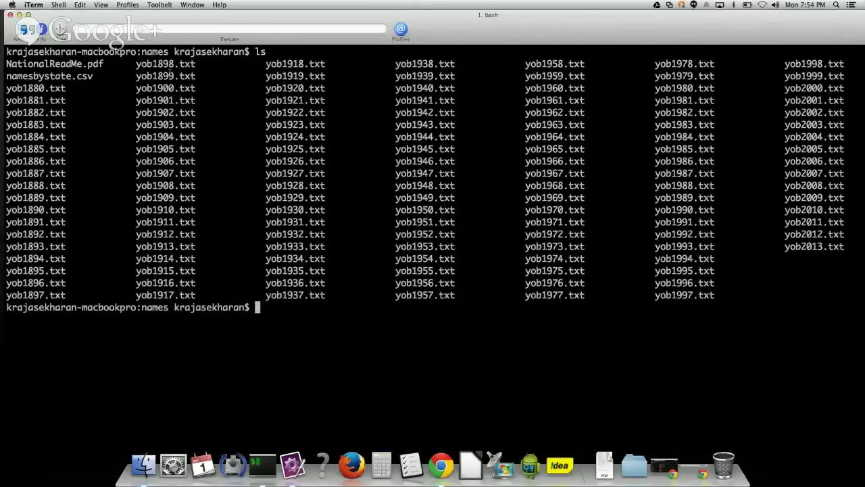
# - Display the first lines of yob2010.txt with head and inspect the name, gender and count fields of its first record
pyautogui.write('head')
pyautogui.write('yob2010.tx')
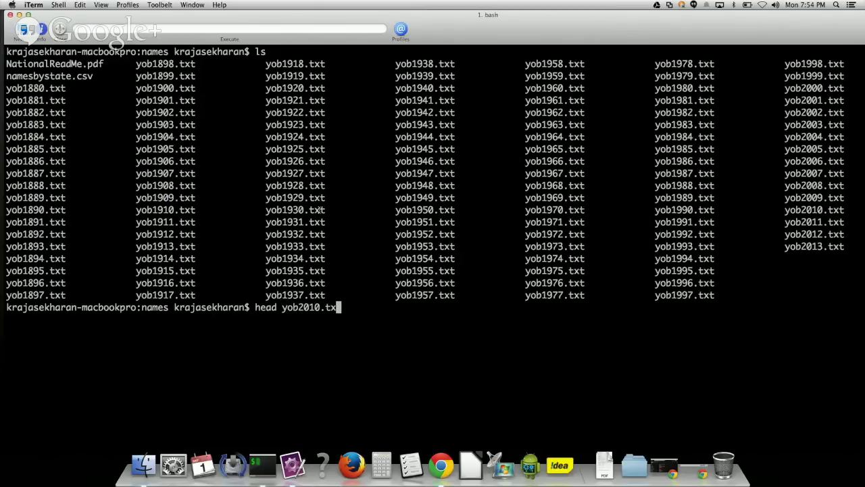
pyautogui.write('t')
pyautogui.press('Return')
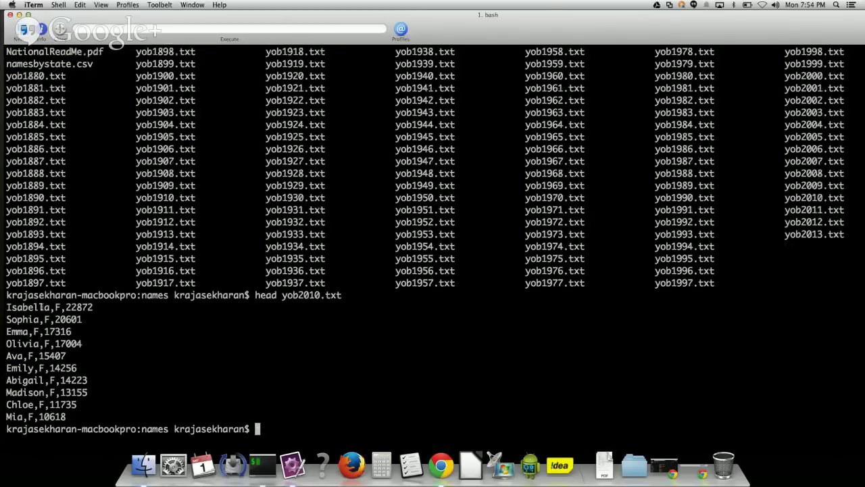
pyautogui.doubleClick(27, 307)
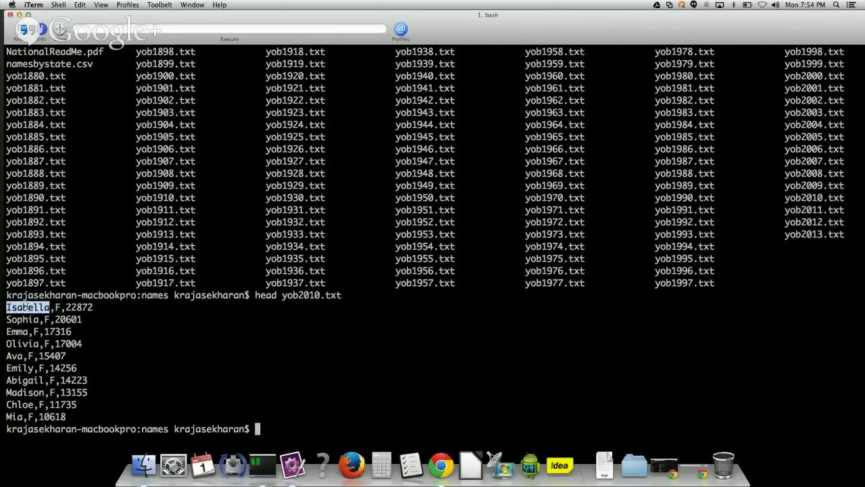
pyautogui.click(58, 307)
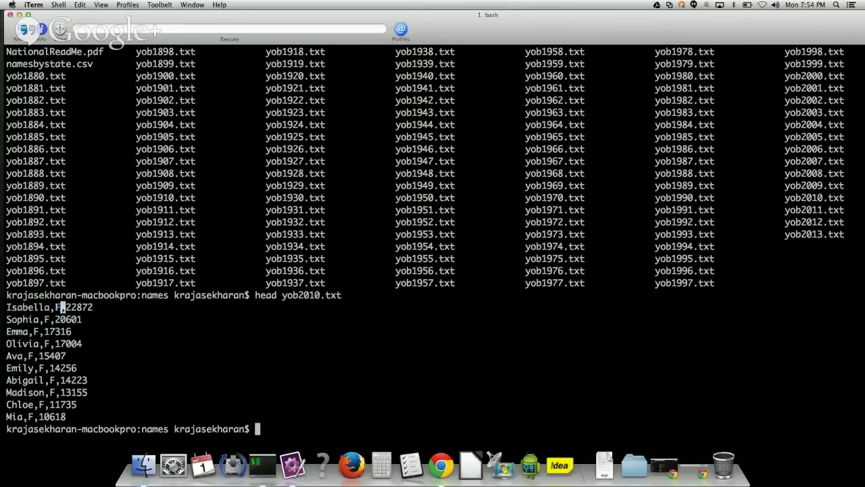
pyautogui.doubleClick(79, 307)
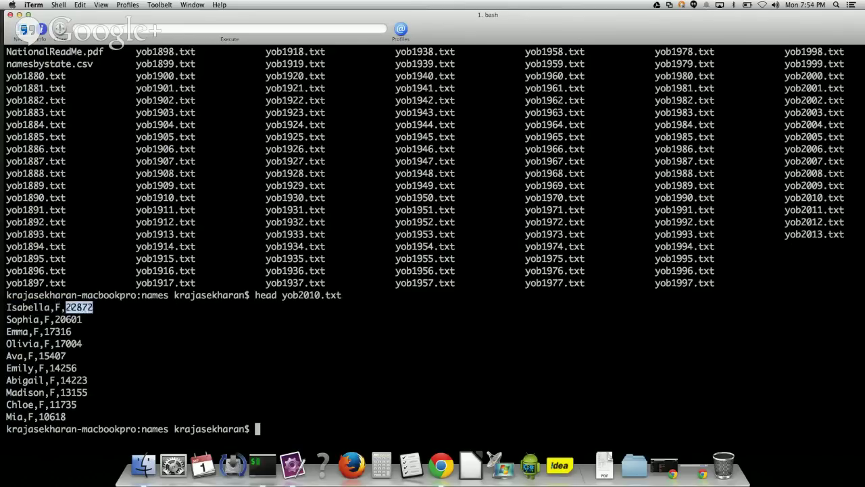
pyautogui.click(79, 307)
# - Magnify the terminal's text by four more zoom levels
pyautogui.press('super+plus')
pyautogui.press('super+plus')
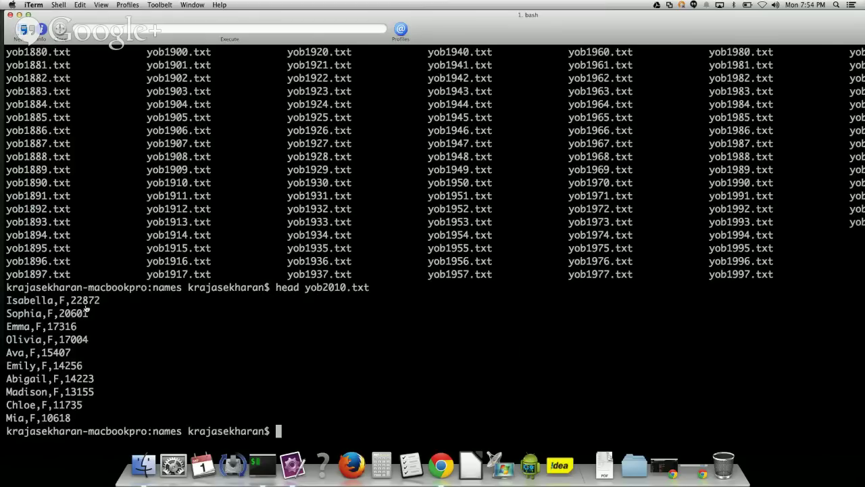
pyautogui.press('super+plus')
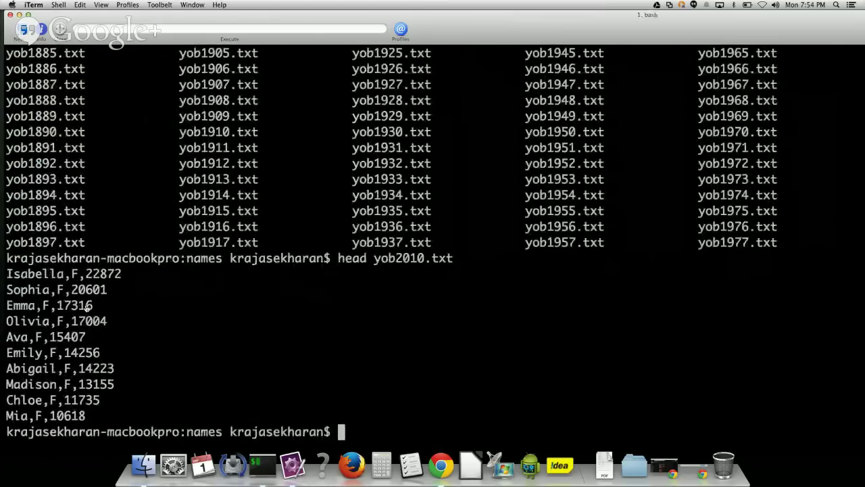
pyautogui.press('super+plus')
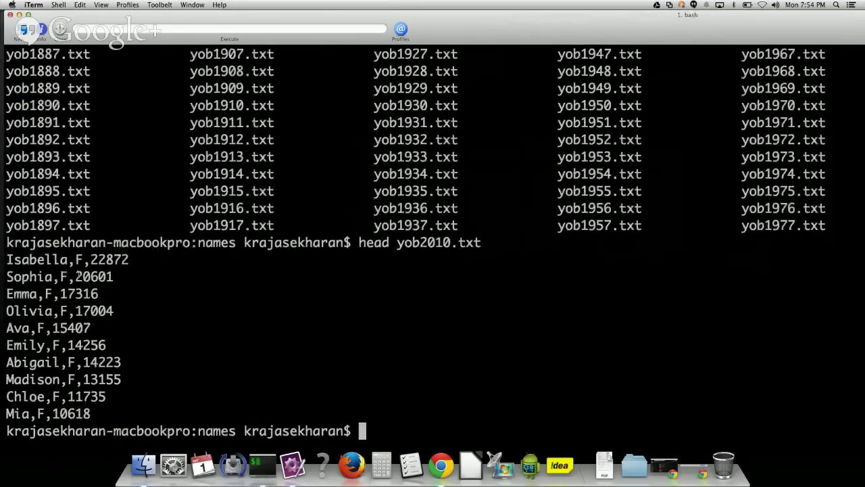
# - Examine how the first record's name, gender and count fields relate to the year in the file name yob2010.txt
pyautogui.doubleClick(32, 260)
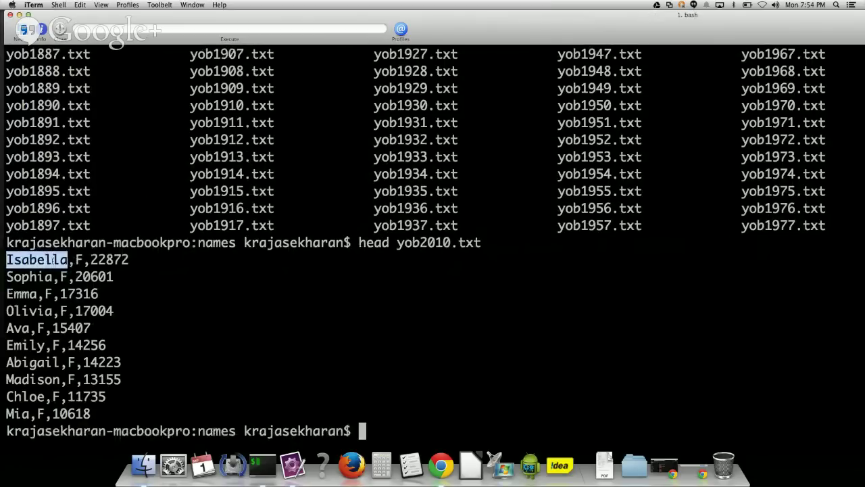
pyautogui.click(76, 260)
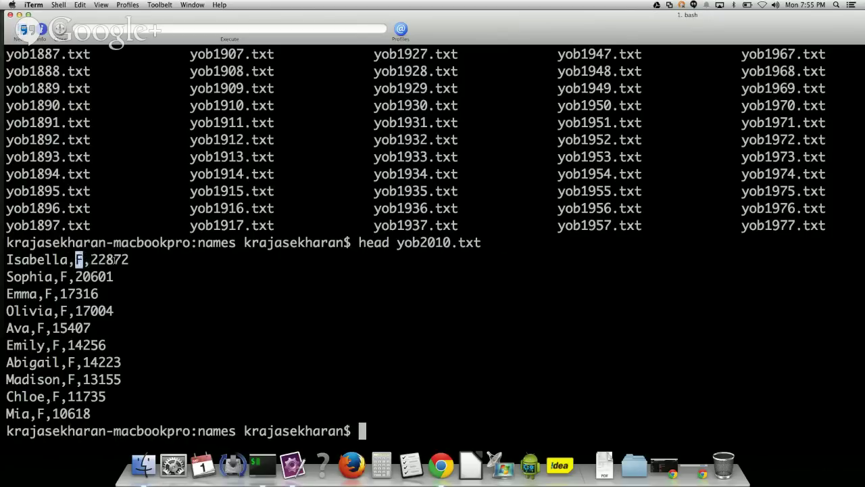
pyautogui.doubleClick(110, 259)
pyautogui.click(118, 259)
pyautogui.doubleClick(416, 243)
pyautogui.doubleClick(49, 261)
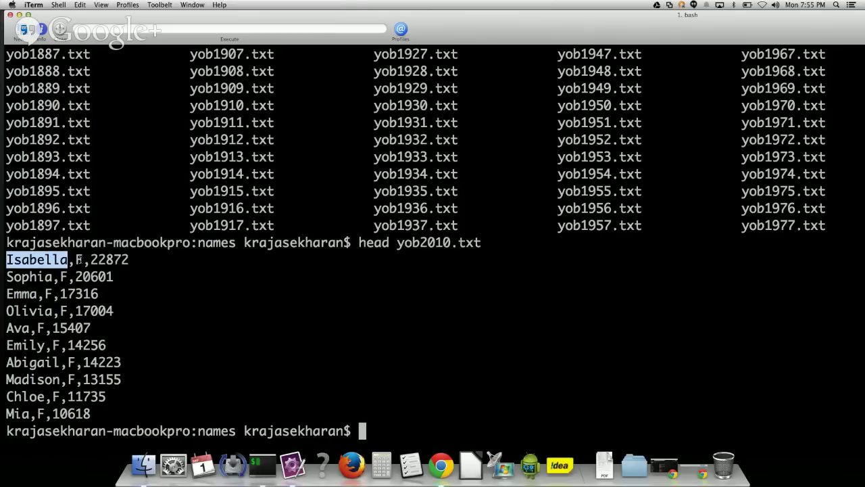
pyautogui.doubleClick(79, 259)
pyautogui.doubleClick(103, 259)
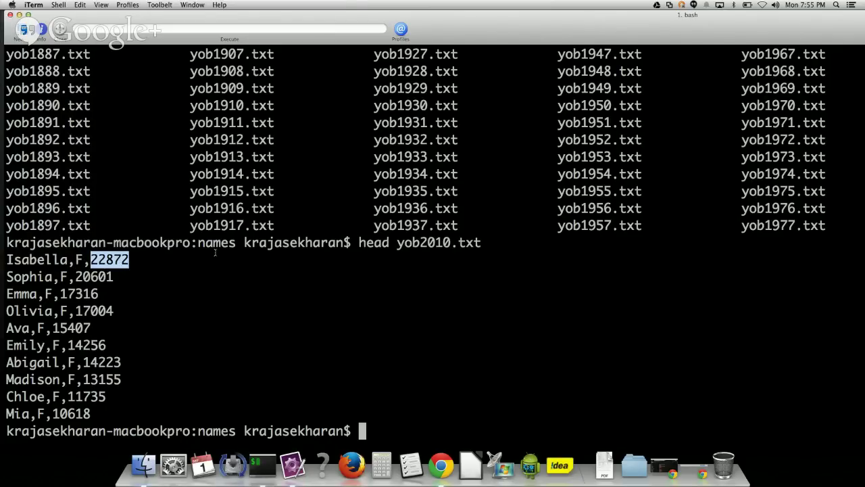
pyautogui.click(443, 247)
pyautogui.doubleClick(443, 245)
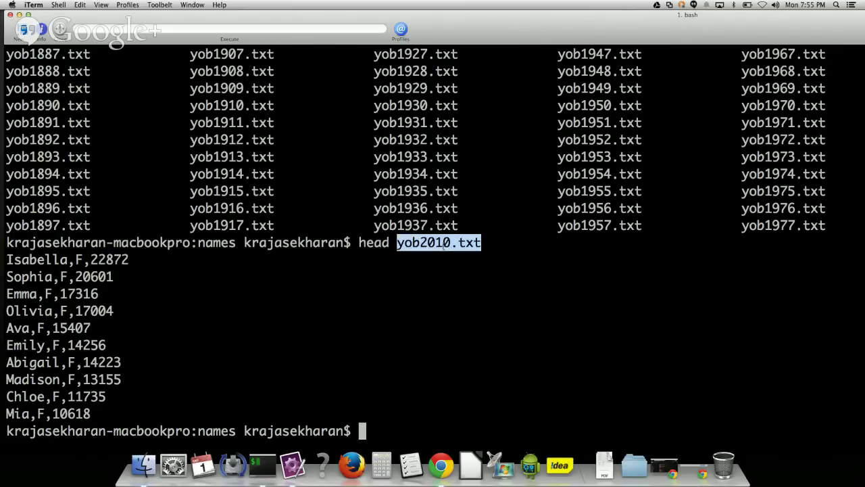
# - Switch back to the BigQuery import dialog in Chrome and name the destination table names2010
pyautogui.click(426, 250)
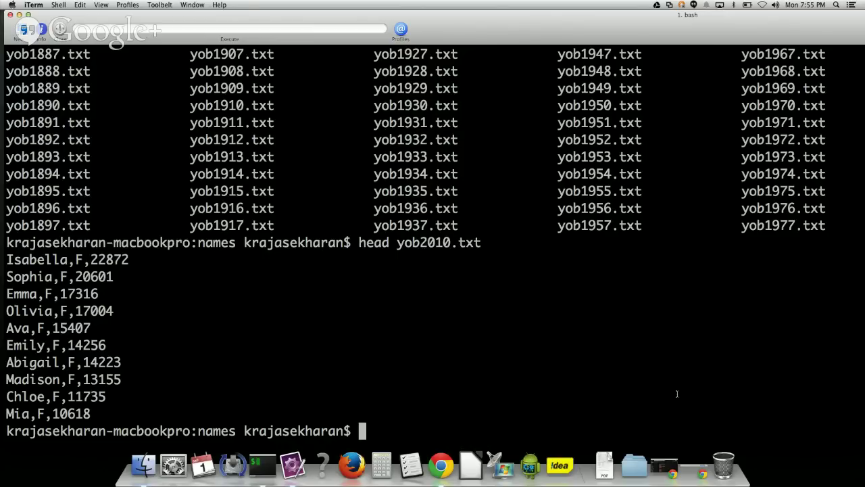
pyautogui.click(693, 469)
pyautogui.click(324, 24)
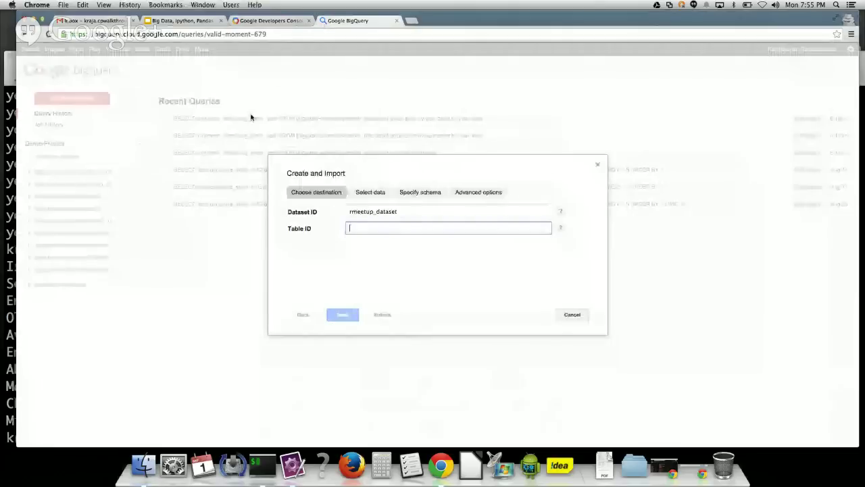
pyautogui.write('names2010')
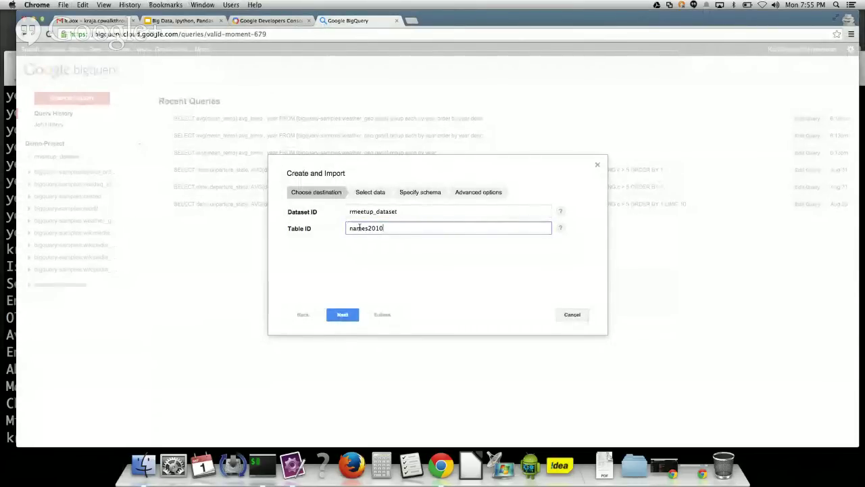
pyautogui.click(346, 317)
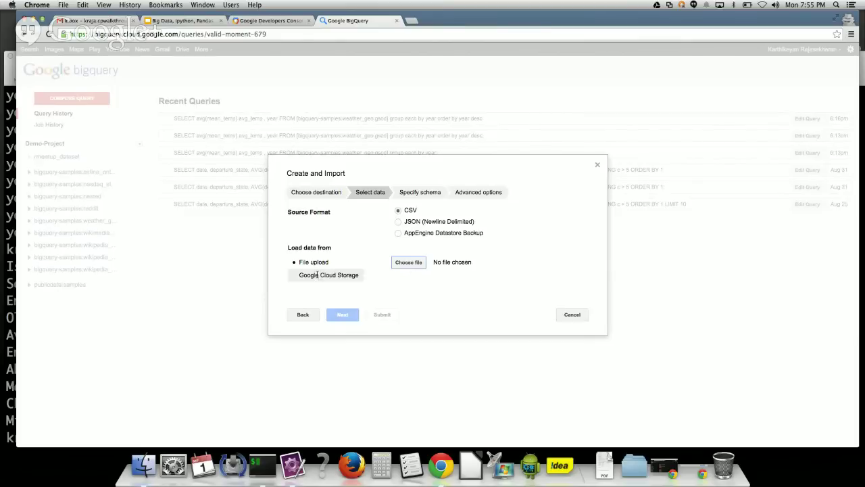
# - Choose yob2010.txt from the names folder on the Desktop as the CSV file to upload and proceed to the schema
pyautogui.click(407, 263)
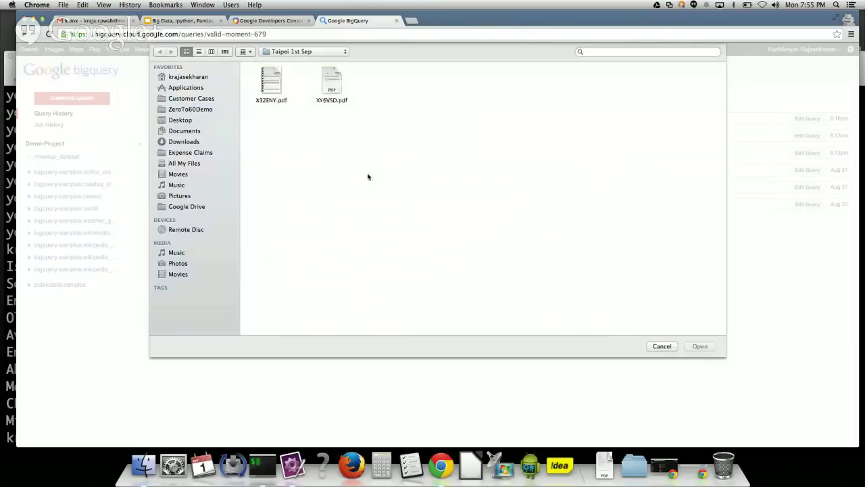
pyautogui.click(214, 120)
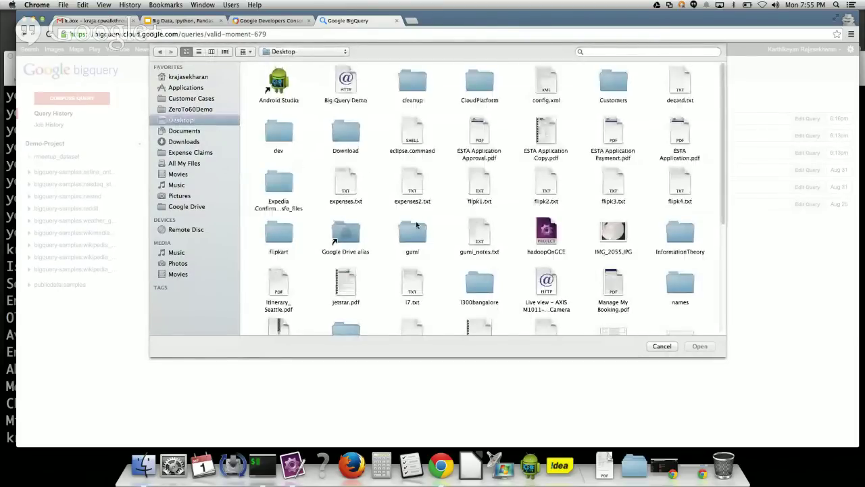
pyautogui.doubleClick(689, 292)
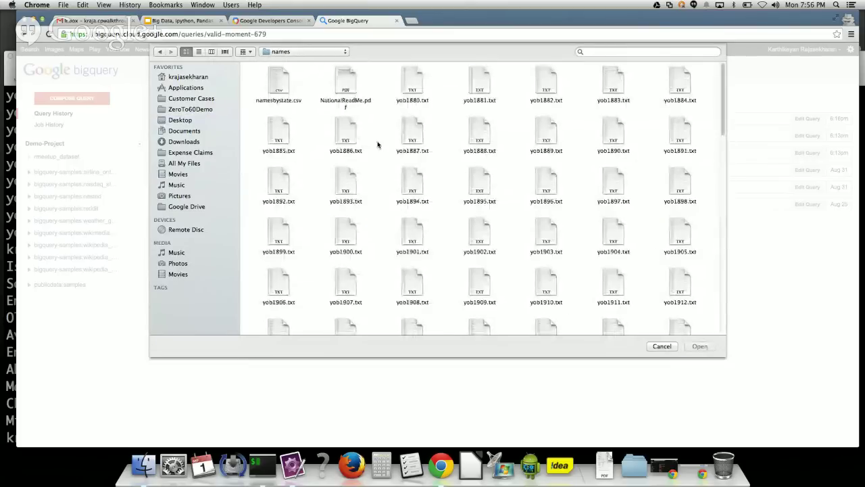
pyautogui.click(202, 53)
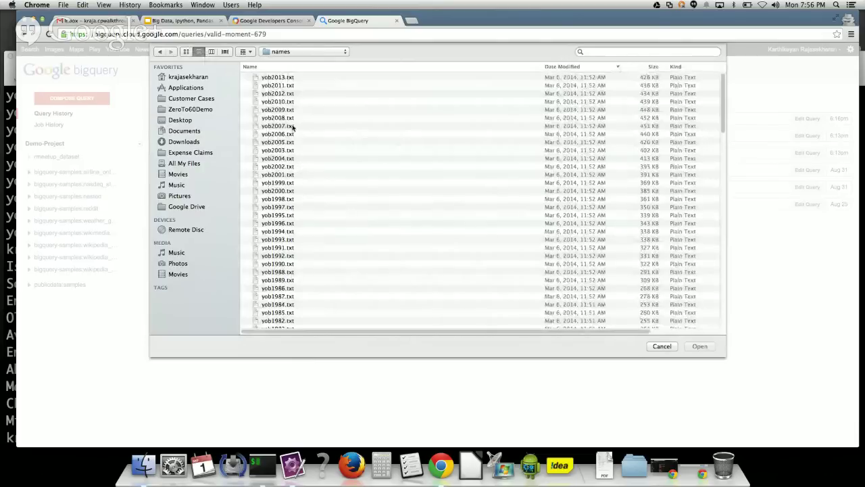
pyautogui.click(283, 101)
pyautogui.click(694, 345)
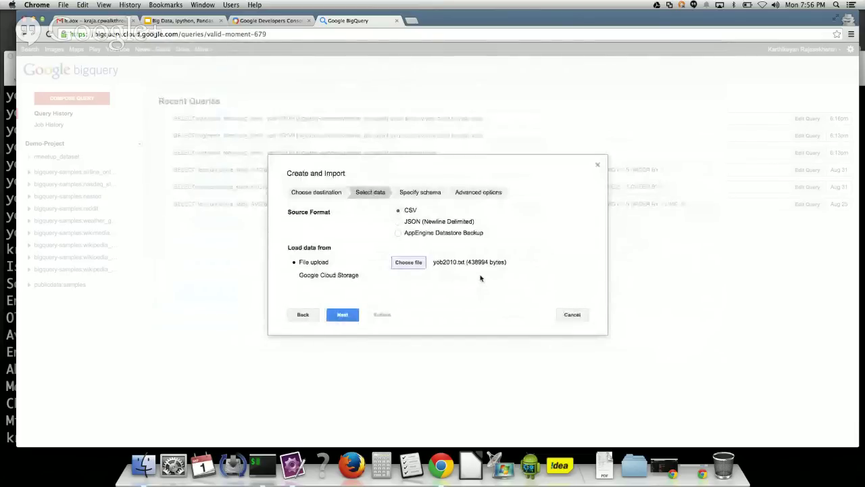
pyautogui.click(342, 314)
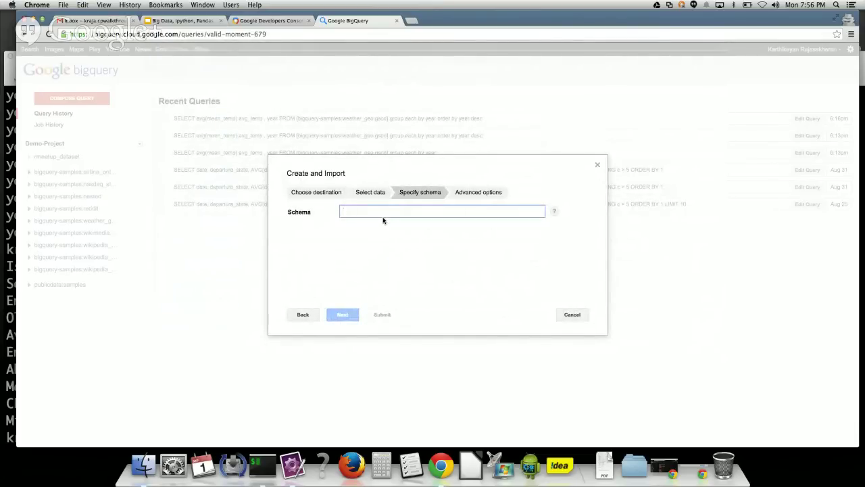
# - Define the schema as name:string,gender:string,numberoftimes:integer and submit the import with the default advanced options
pyautogui.write('name:string,gender:string,numberoftimes:integer')
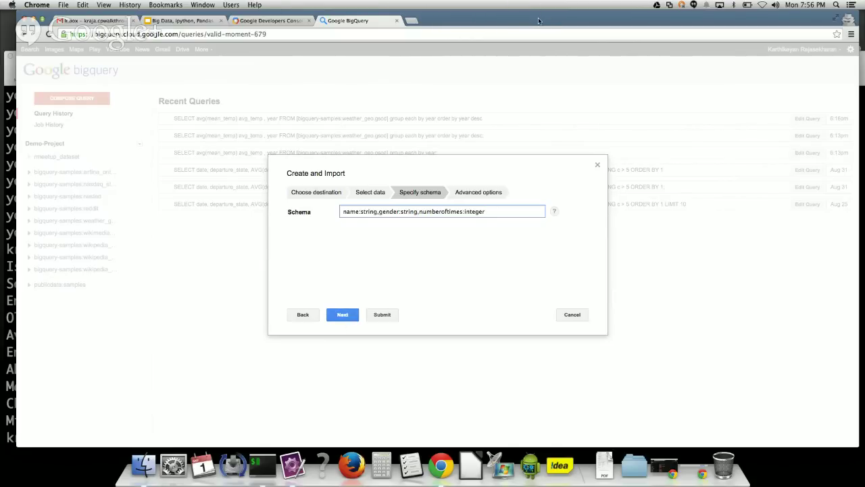
pyautogui.moveTo(539, 21); pyautogui.dragTo(697, 21)
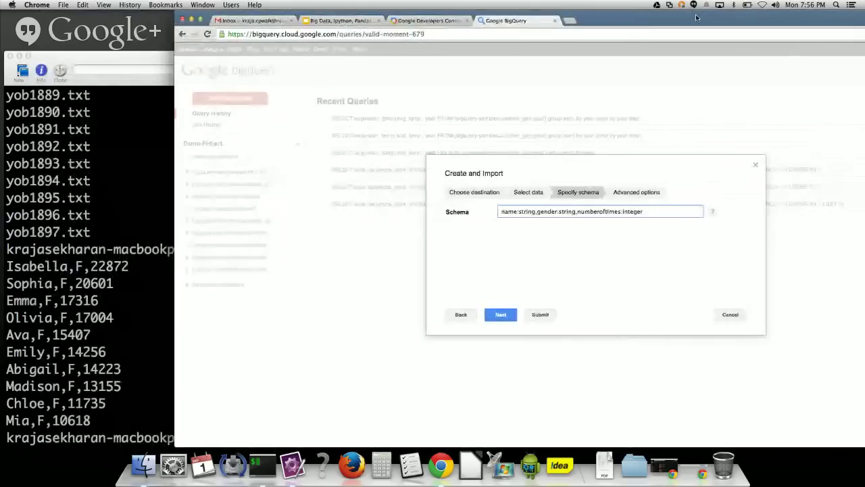
pyautogui.click(501, 314)
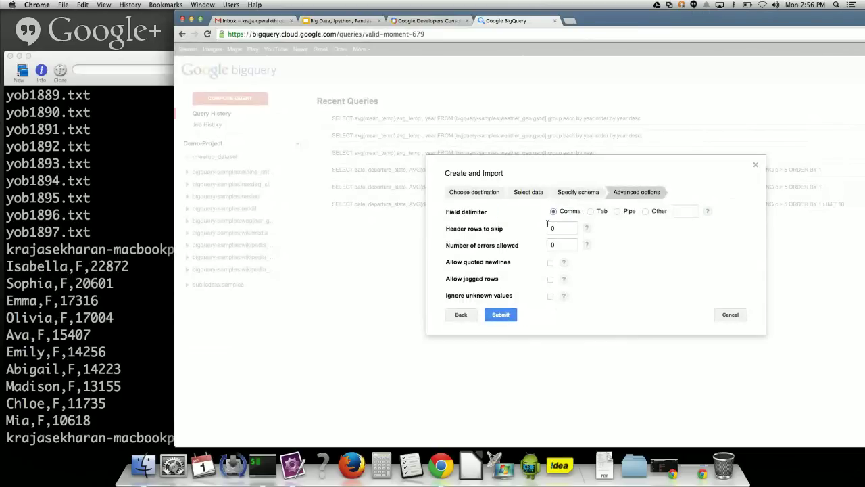
pyautogui.click(501, 314)
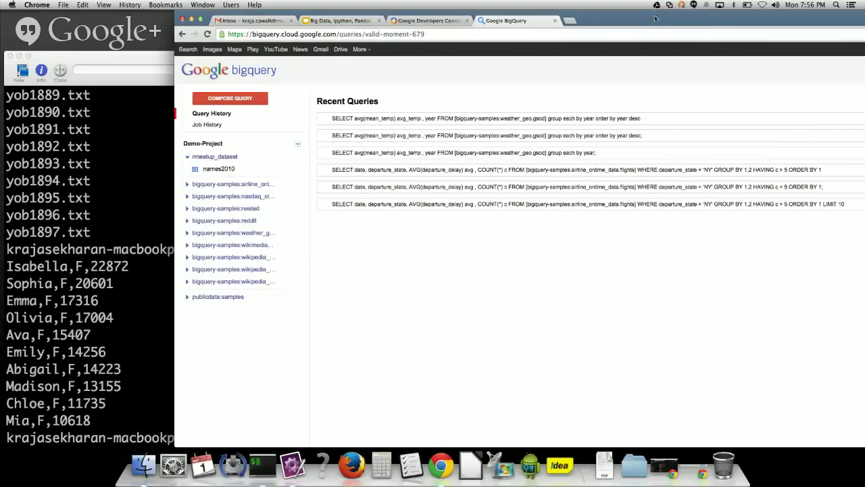
# - Check the names2010 load job's details in the job history and refresh its status
pyautogui.moveTo(656, 19); pyautogui.dragTo(529, 21)
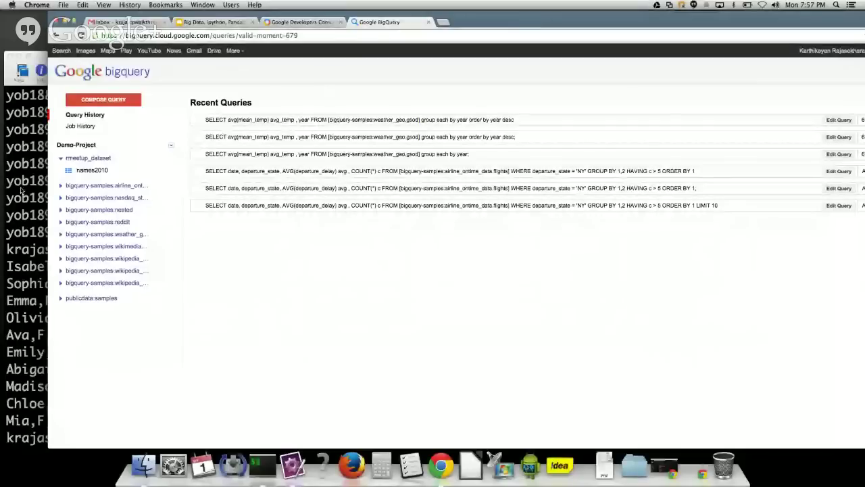
pyautogui.click(80, 126)
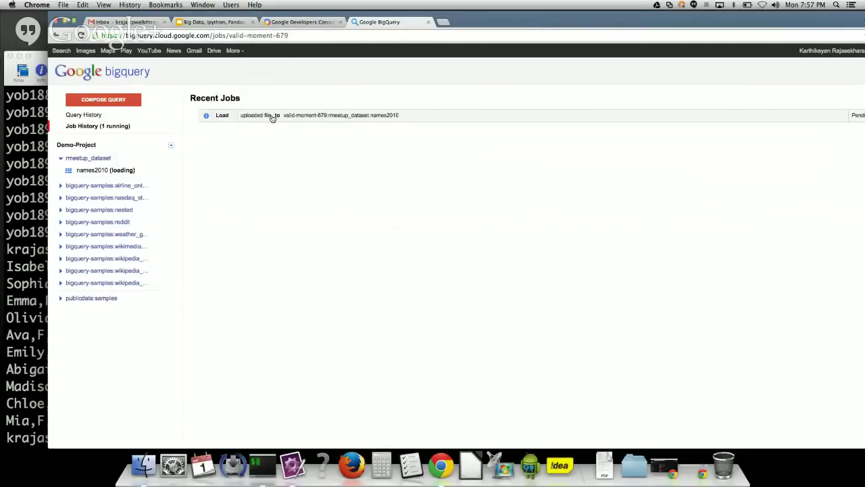
pyautogui.click(326, 118)
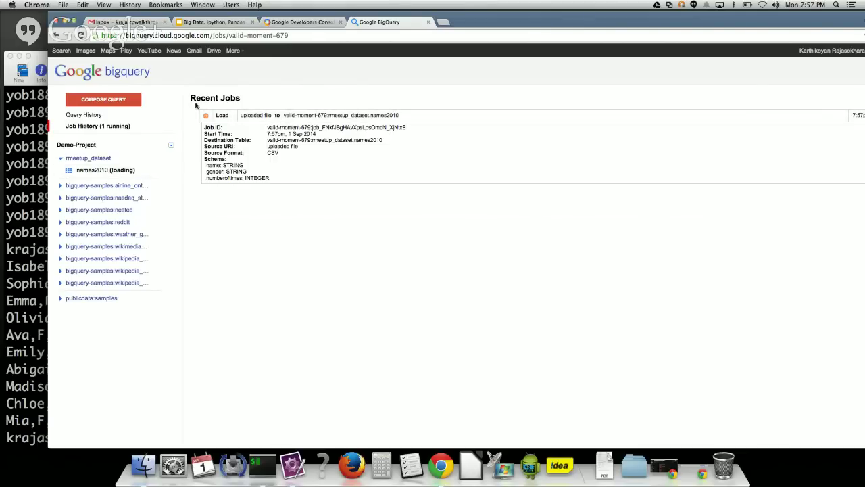
pyautogui.click(80, 35)
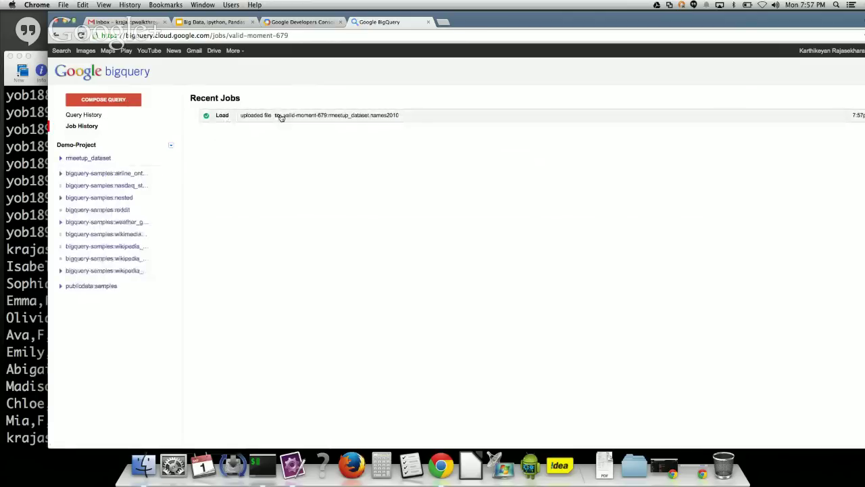
# - Open the names2010 table's schema under rmeetup_dataset and magnify the page by five zoom levels, with the whole window width in view
pyautogui.click(60, 159)
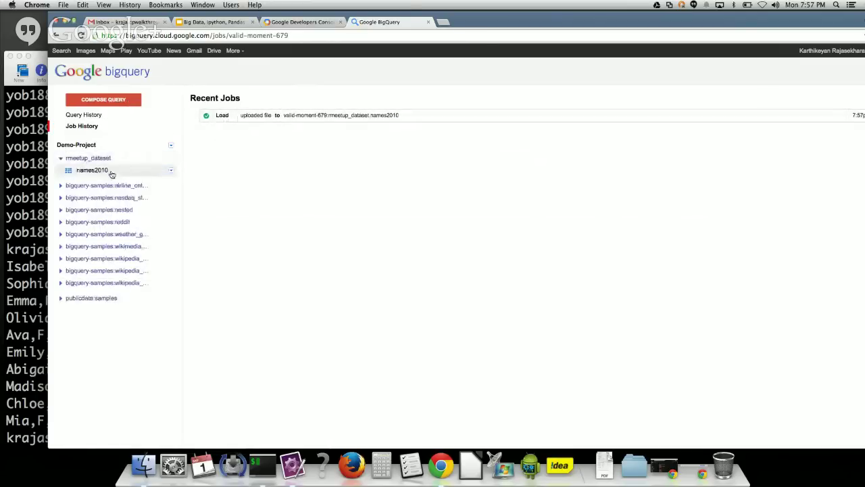
pyautogui.click(111, 173)
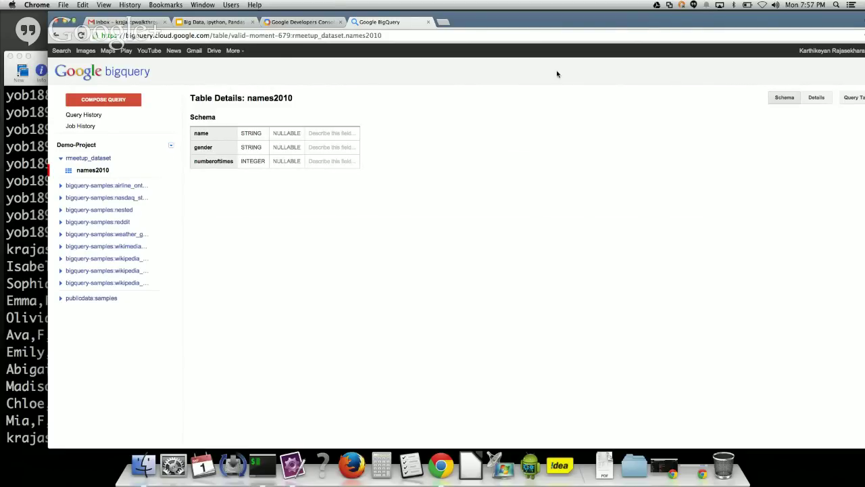
pyautogui.press('super+equal')
pyautogui.press('super+equal')
pyautogui.press('super+equal')
pyautogui.press('super+equal')
pyautogui.press('super+equal')
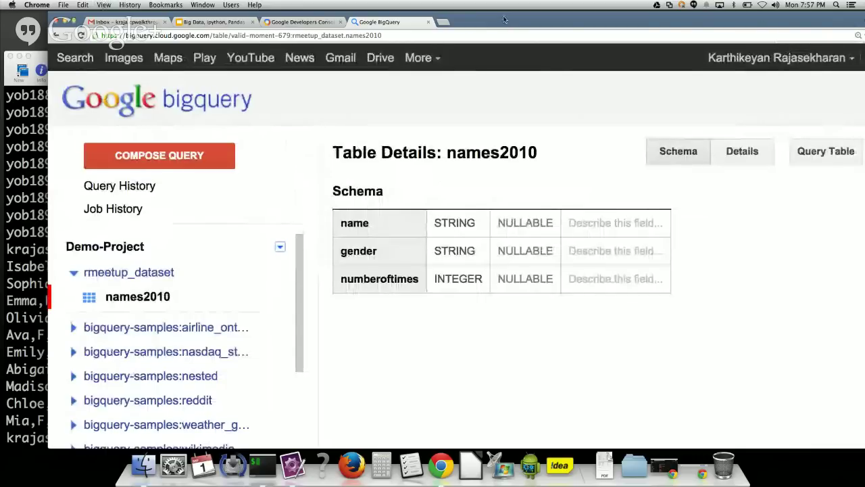
pyautogui.moveTo(504, 19); pyautogui.dragTo(451, 18)
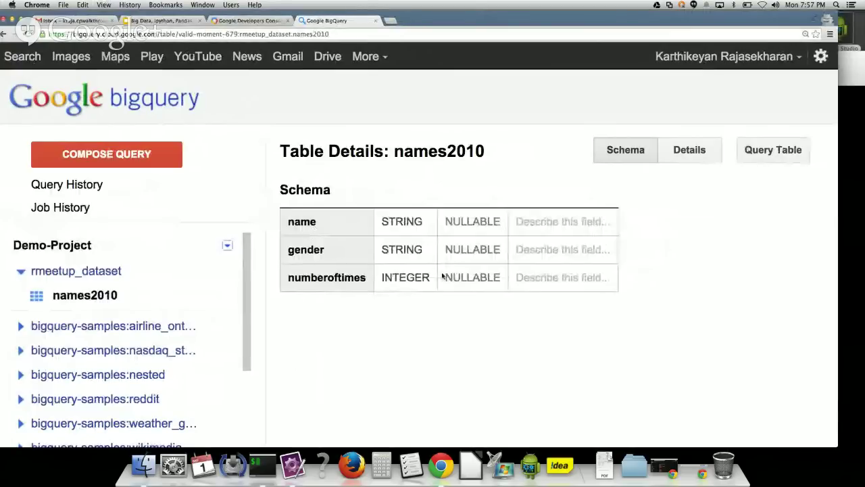
# - Query names2010 for count(*) as total without the row limit, run it and inspect the returned total
pyautogui.click(772, 149)
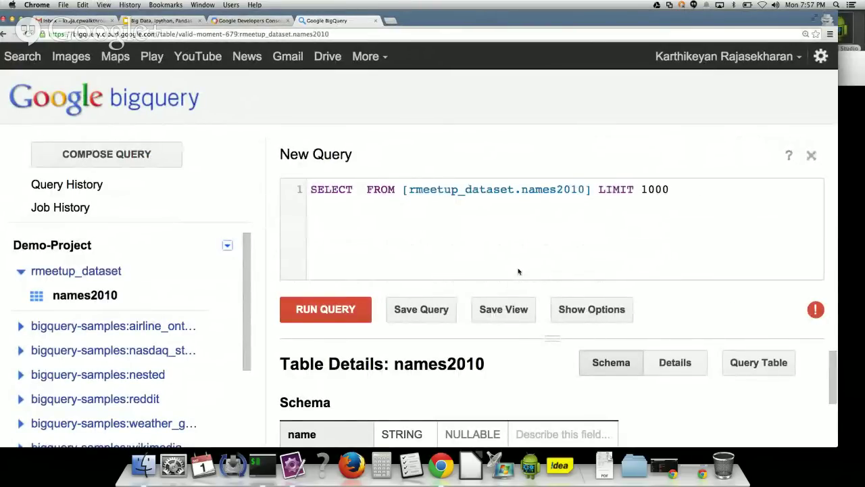
pyautogui.write('count')
pyautogui.write('(*) as t')
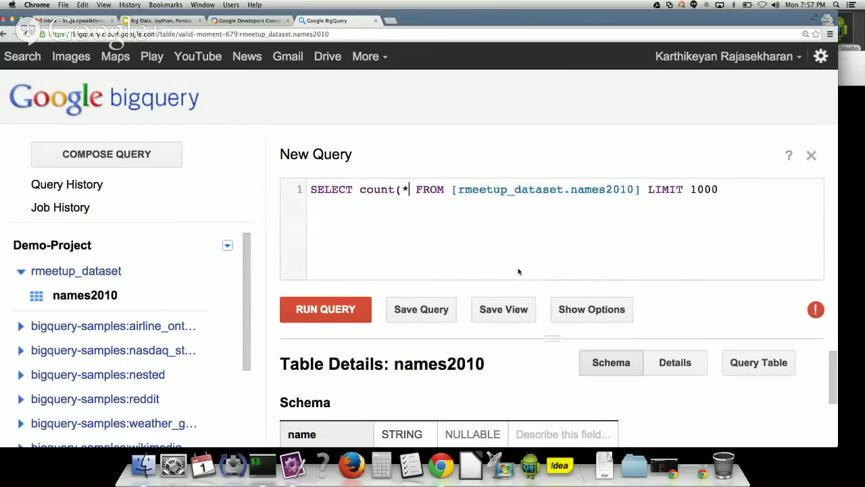
pyautogui.write('otal')
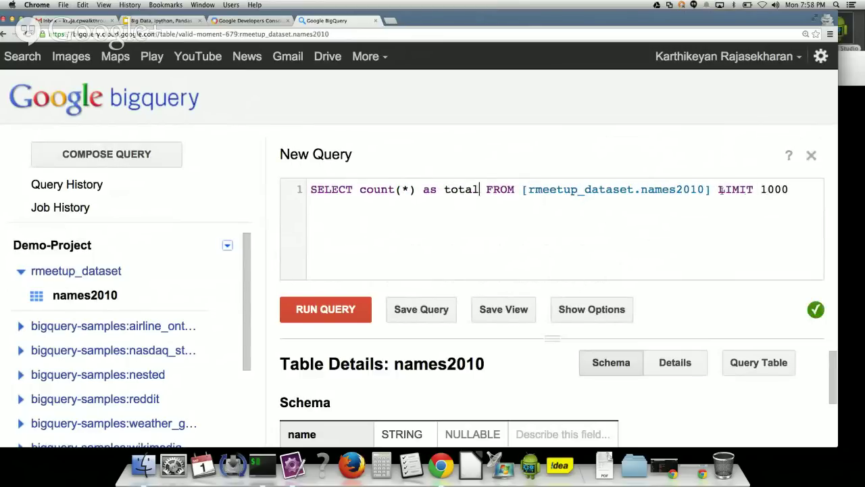
pyautogui.moveTo(718, 189); pyautogui.dragTo(813, 189)
pyautogui.press('BackSpace')
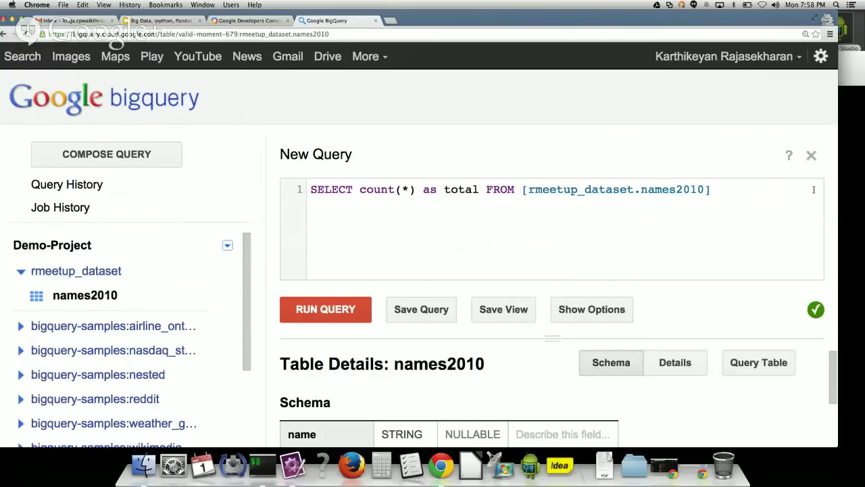
pyautogui.click(363, 299)
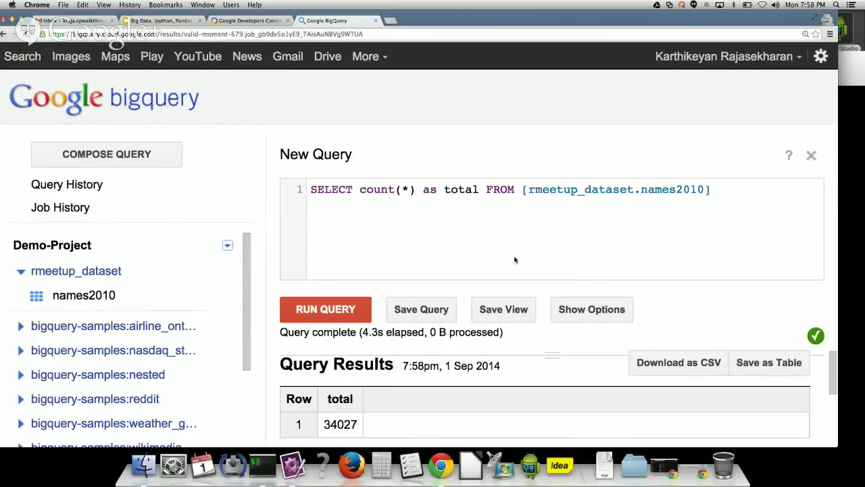
pyautogui.doubleClick(335, 424)
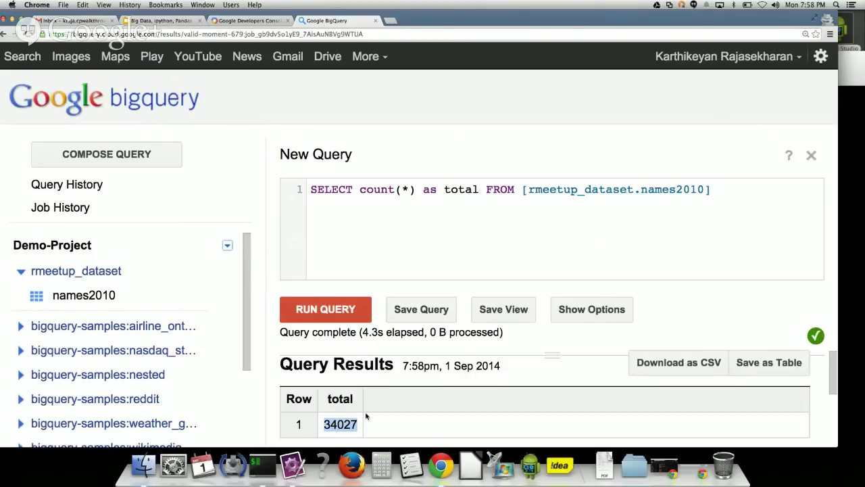
# - Open the names2010 schema for its field names and replace count(*) as total in the query with name,numberoftimes
pyautogui.click(416, 189)
pyautogui.click(439, 190)
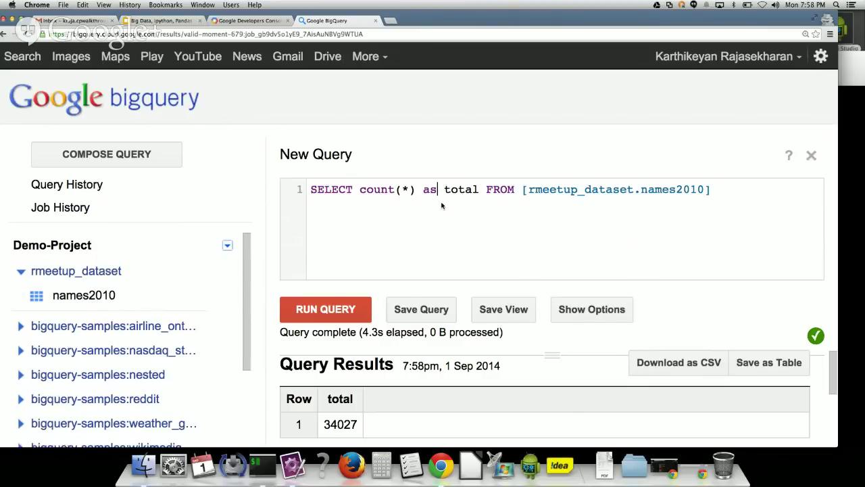
pyautogui.click(122, 297)
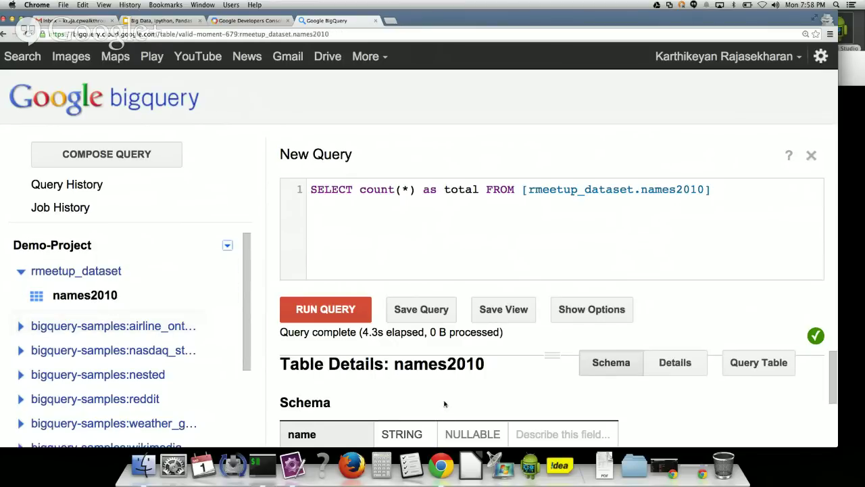
pyautogui.scroll(-3, 443, 404)
pyautogui.scroll(2, 443, 403)
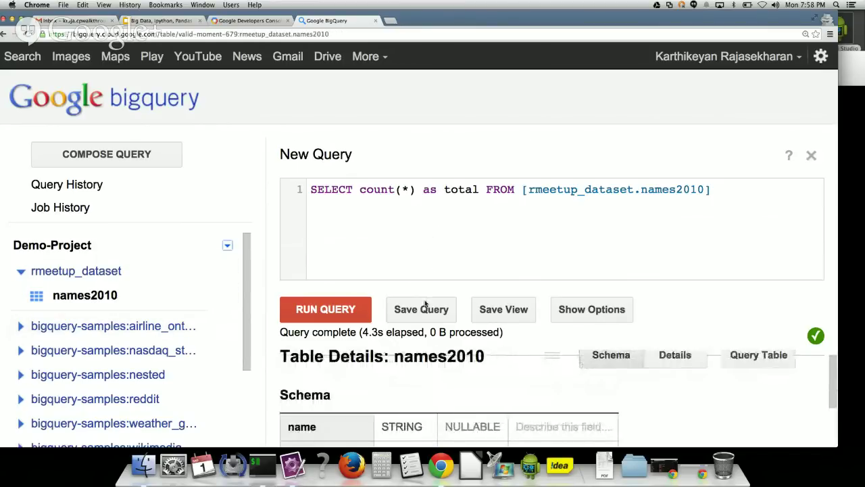
pyautogui.scroll(-3, 401, 391)
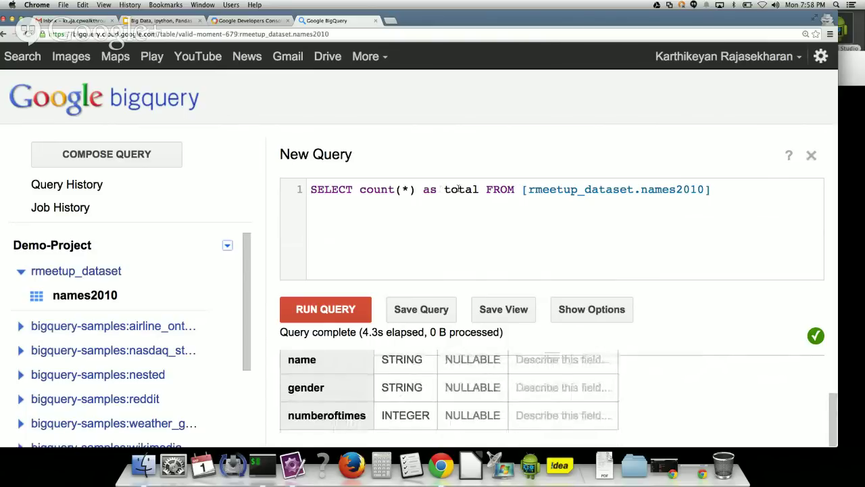
pyautogui.moveTo(478, 190); pyautogui.dragTo(359, 190)
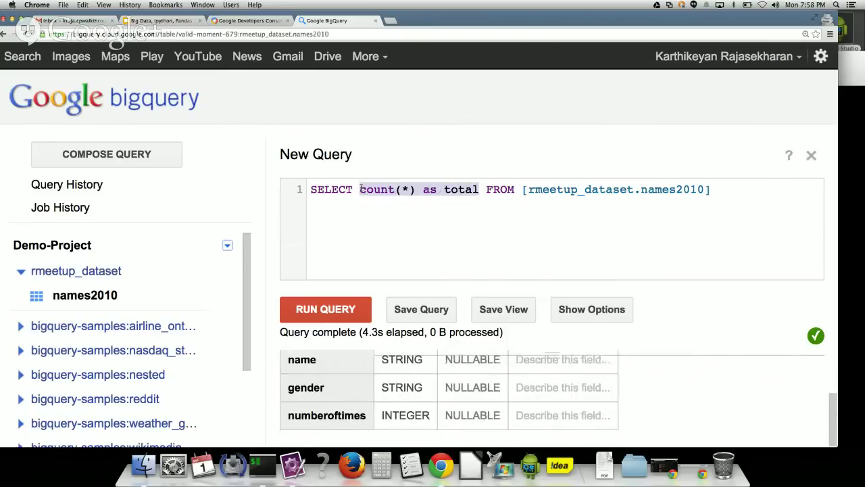
pyautogui.write('name,')
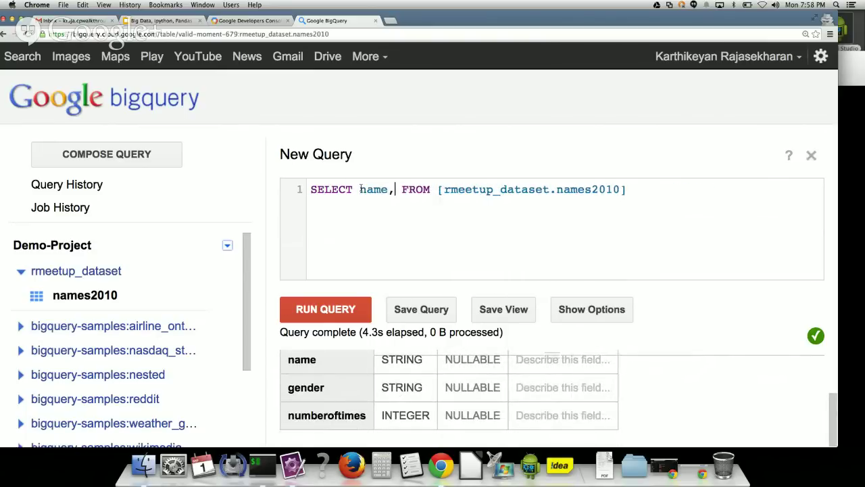
pyautogui.write('number')
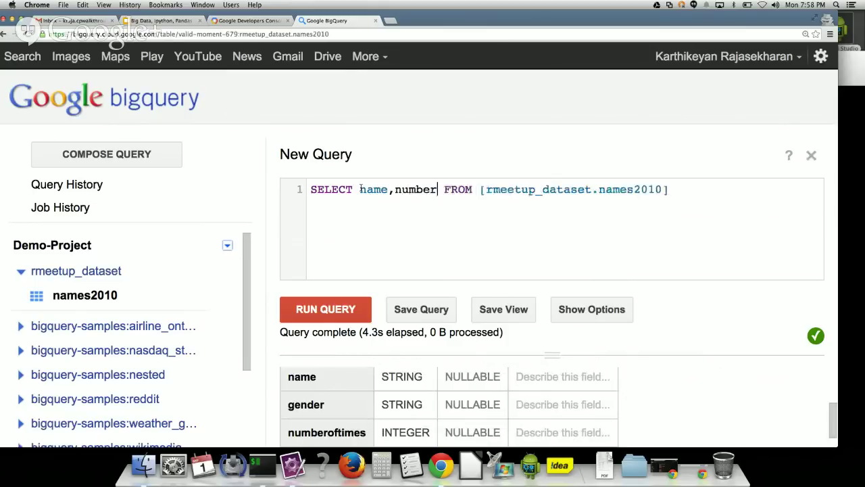
pyautogui.write('oftimes')
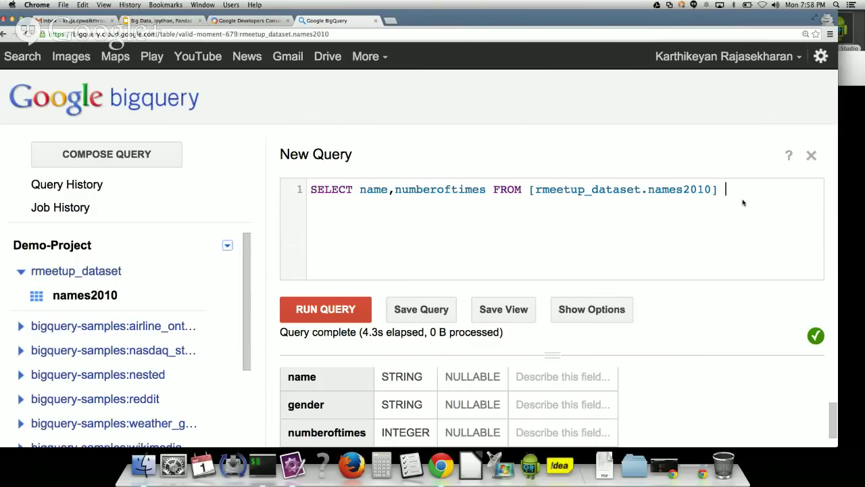
# - Append an order by numberoftimes clause after the table reference in the query
pyautogui.write('orderby')
pyautogui.press('BackSpace')
pyautogui.press('BackSpace')
pyautogui.write('by ')
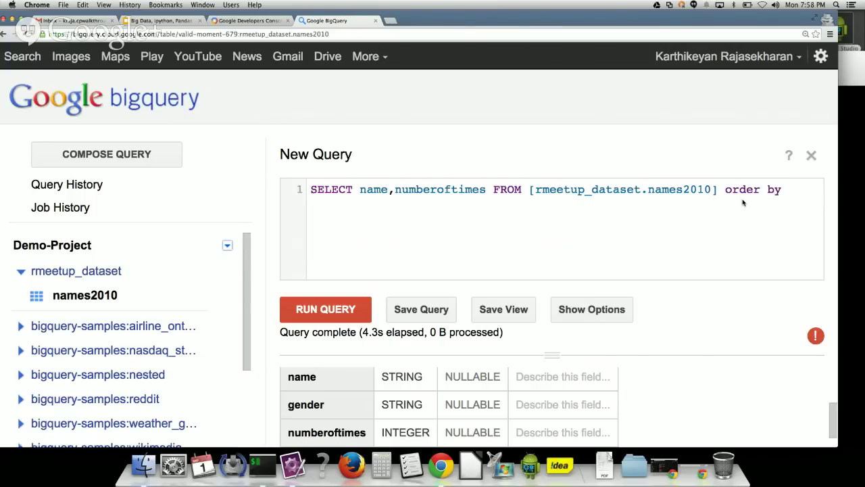
pyautogui.write('name')
pyautogui.press('BackSpace')
pyautogui.press('BackSpace')
pyautogui.press('BackSpace')
pyautogui.write('umber')
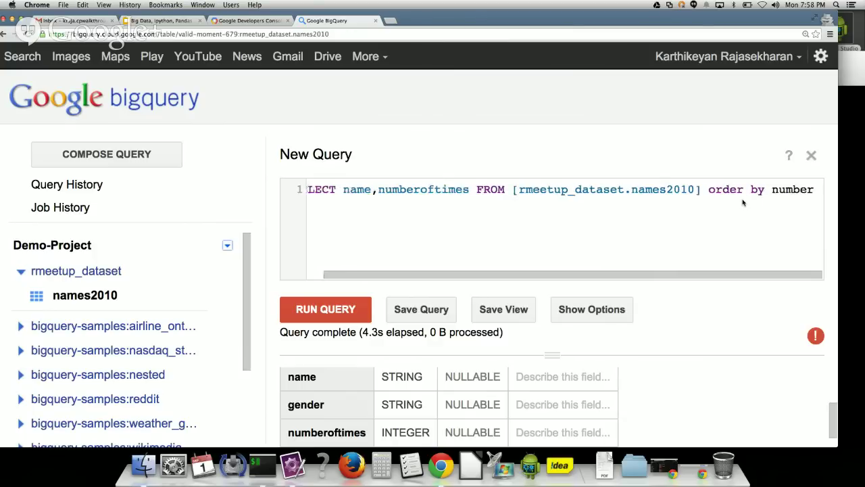
pyautogui.press('BackSpace')
pyautogui.write('oftimes')
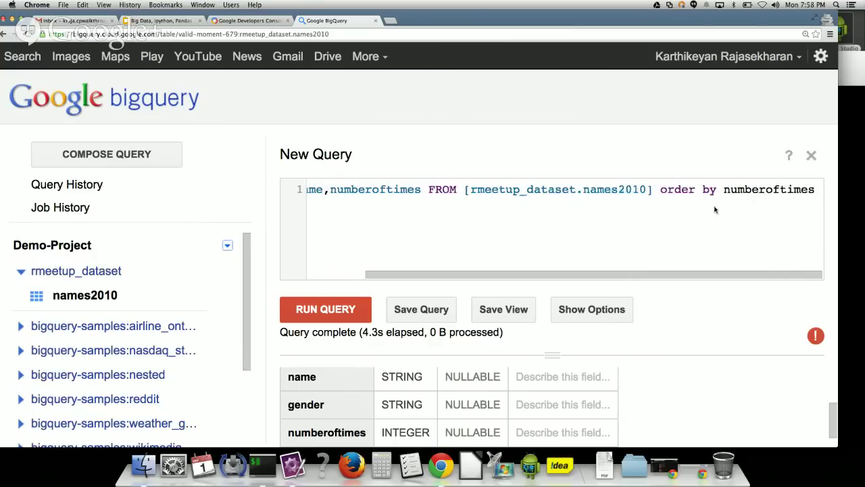
# - Make the ordering by numberoftimes descending and limit the query to 100 rows
pyautogui.doubleClick(389, 191)
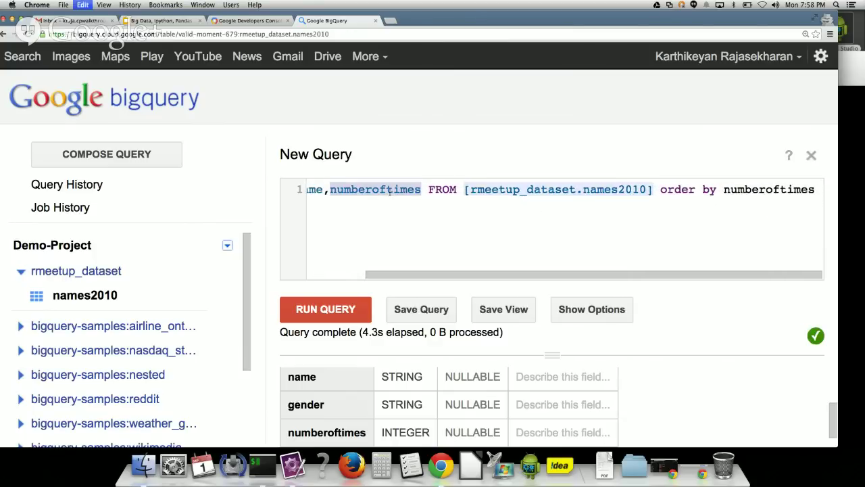
pyautogui.doubleClick(754, 190)
pyautogui.press('End')
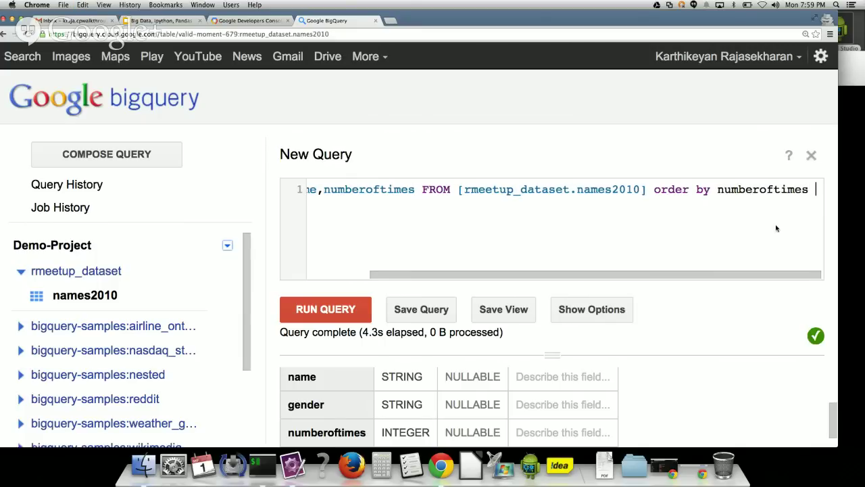
pyautogui.write('desc limi')
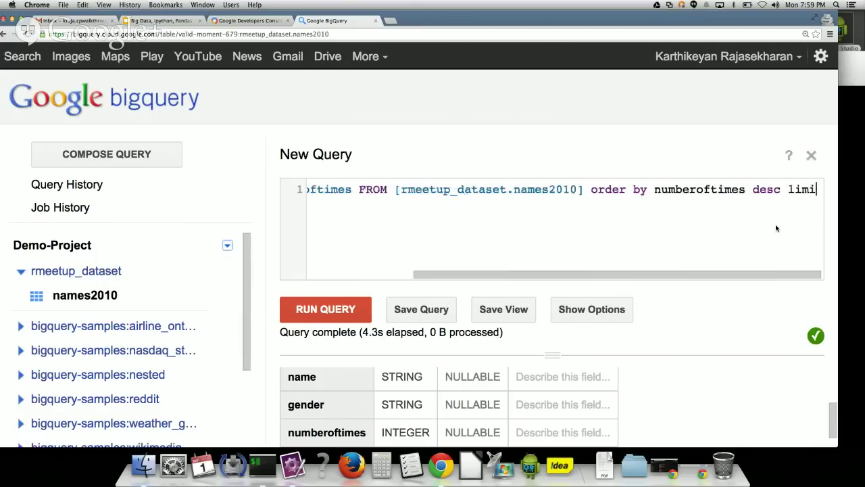
pyautogui.write('t 100')
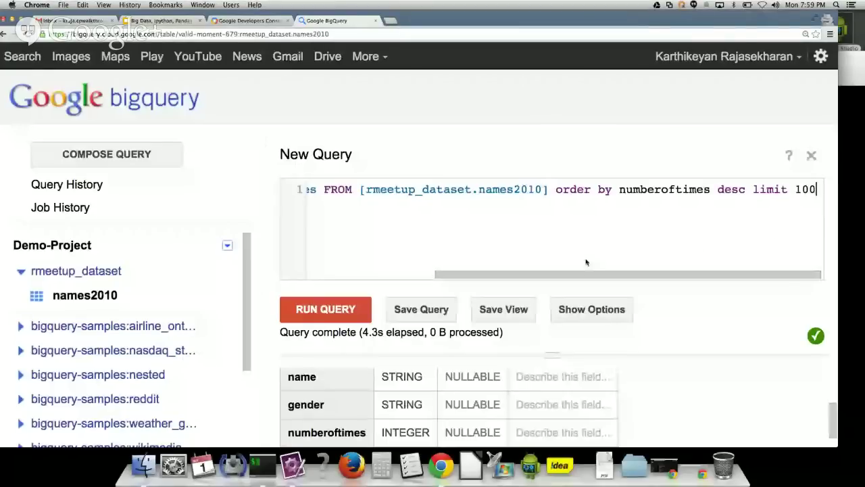
# - Review the full query text, run it and inspect the first names in the results
pyautogui.moveTo(696, 275); pyautogui.dragTo(387, 275)
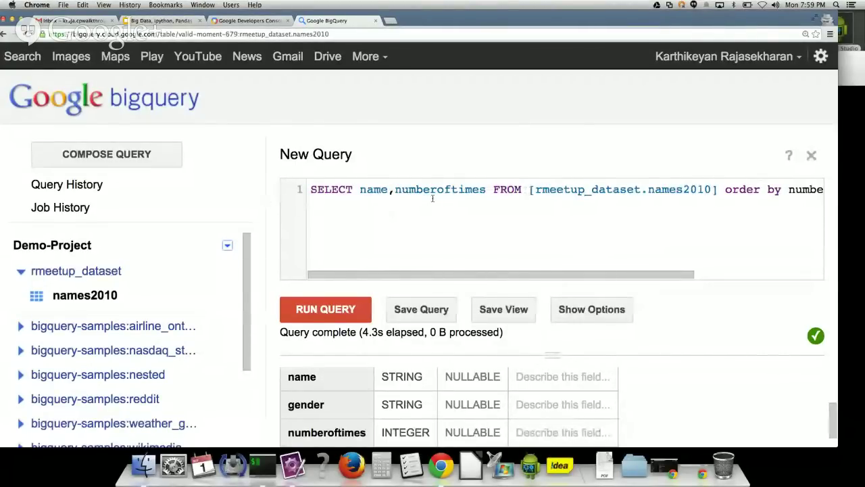
pyautogui.click(711, 275)
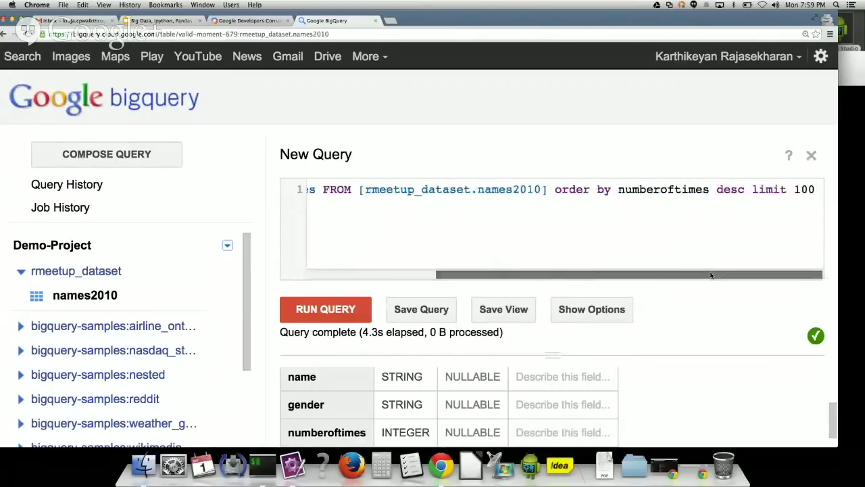
pyautogui.moveTo(616, 275); pyautogui.dragTo(340, 278)
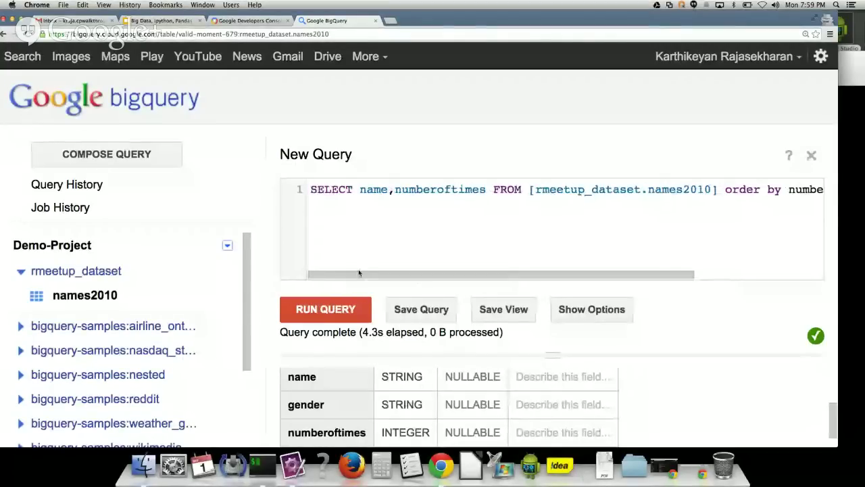
pyautogui.click(345, 307)
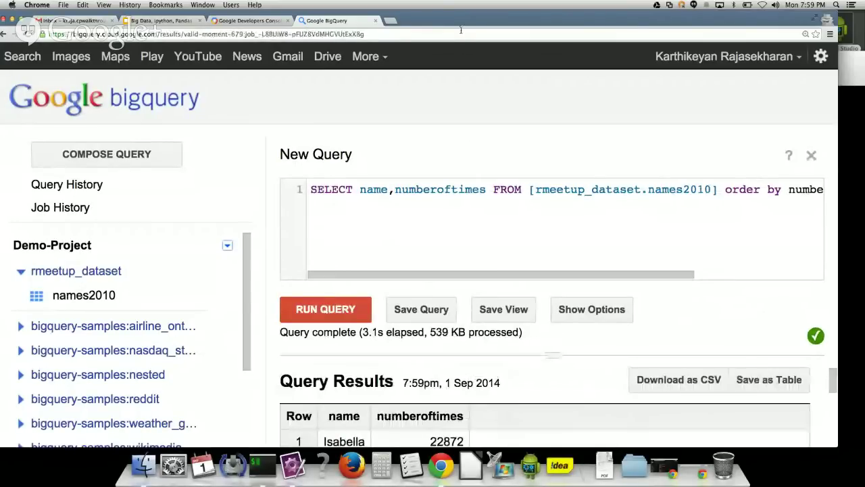
pyautogui.press('super+l')
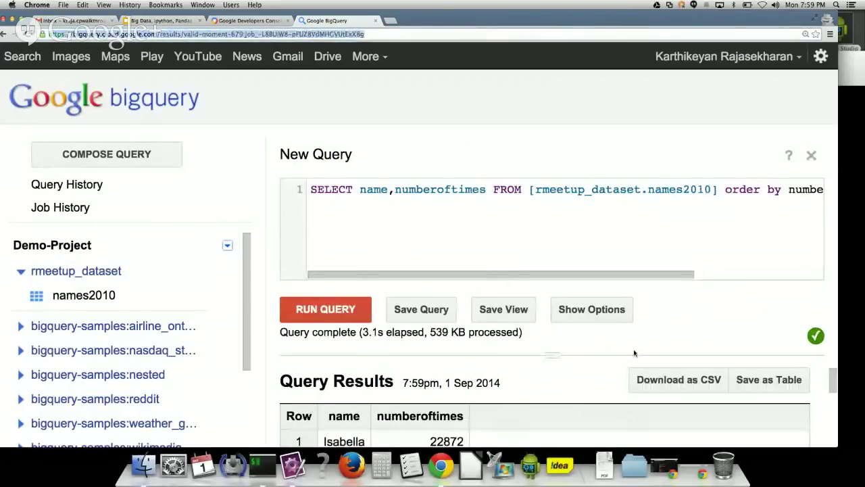
pyautogui.moveTo(833, 382); pyautogui.dragTo(834, 400)
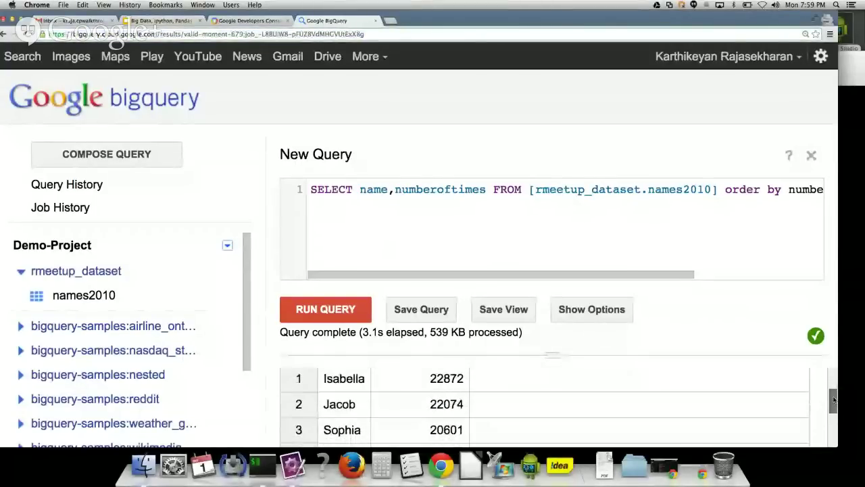
pyautogui.doubleClick(346, 404)
pyautogui.click(502, 179)
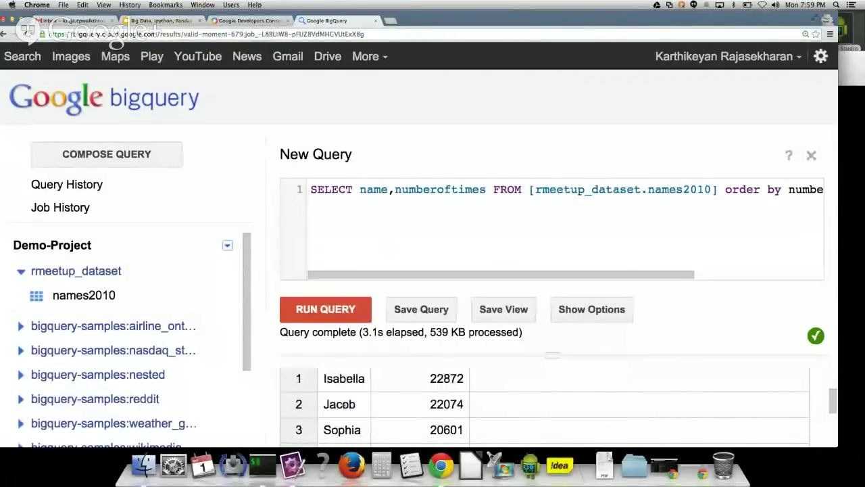
# - Add gender as a third column after numberoftimes in the query's SELECT list
pyautogui.click(491, 193)
pyautogui.write(', ')
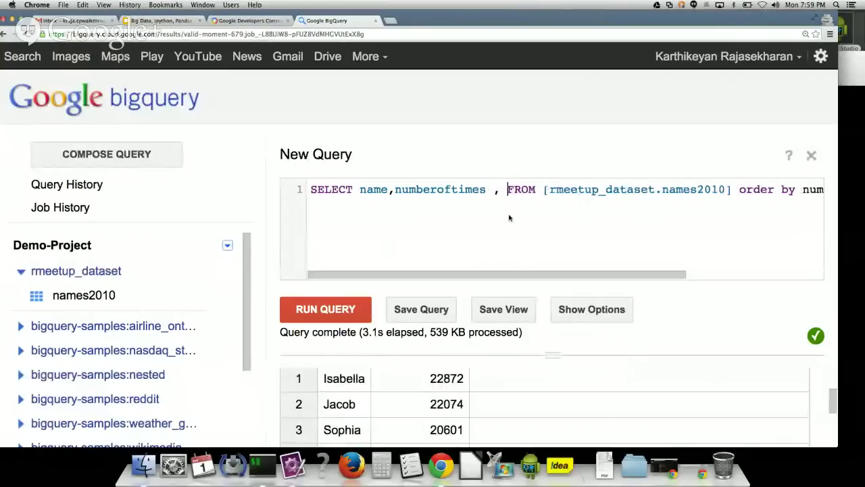
pyautogui.write('gender')
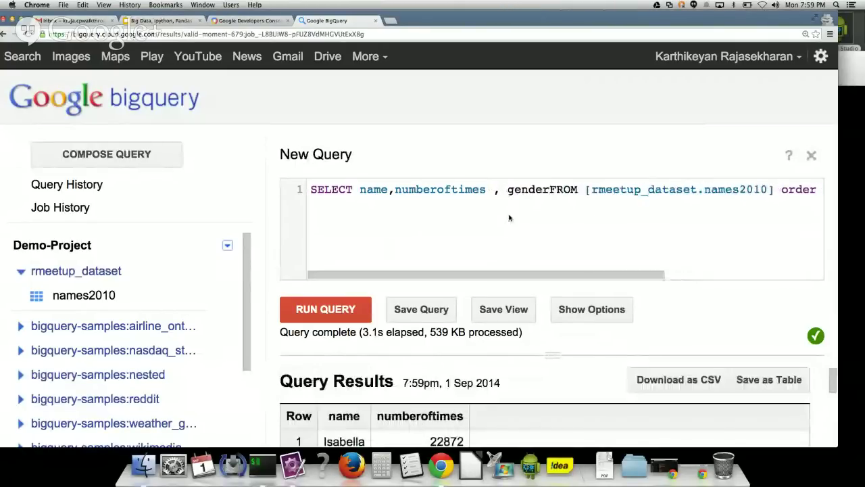
pyautogui.press('BackSpace')
pyautogui.press('BackSpace')
pyautogui.press('BackSpace')
pyautogui.press('BackSpace')
pyautogui.press('BackSpace')
pyautogui.press('BackSpace')
pyautogui.press('BackSpace')
pyautogui.press('BackSpace')
pyautogui.press('BackSpace')
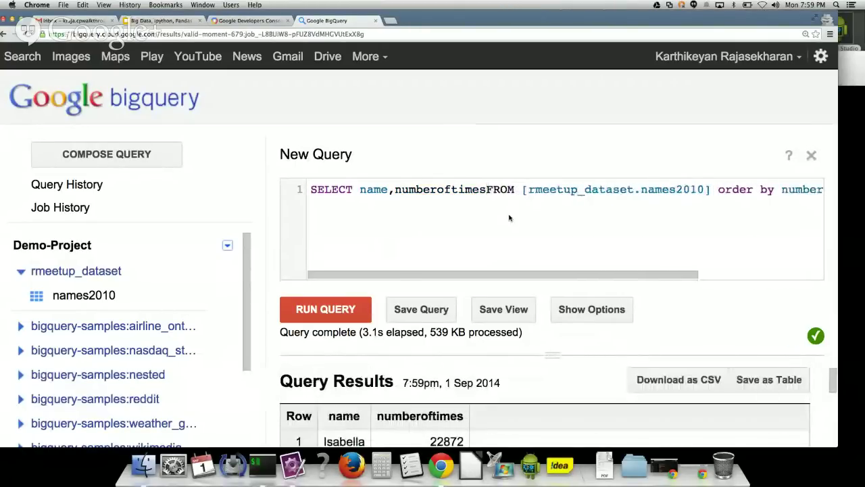
pyautogui.write(', gender')
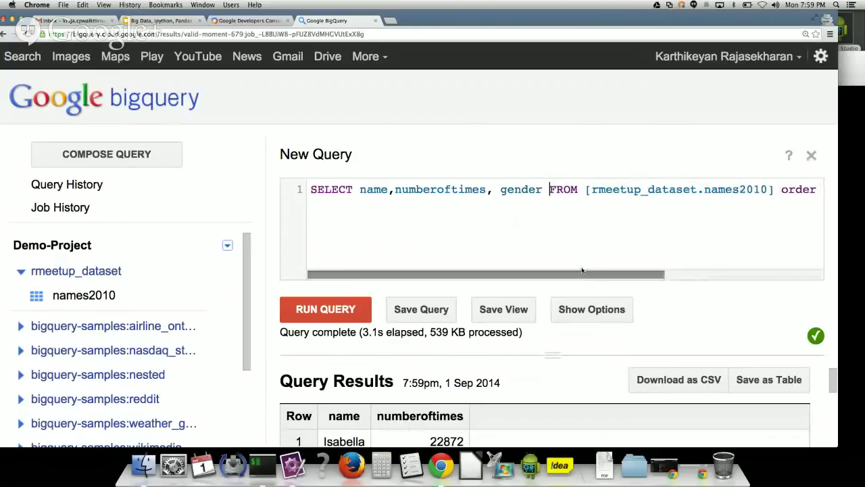
# - Insert the filter where gender = "M" before the order by clause and check the query through to its end
pyautogui.moveTo(578, 274); pyautogui.dragTo(709, 214)
pyautogui.hscroll(3, 564, 192)
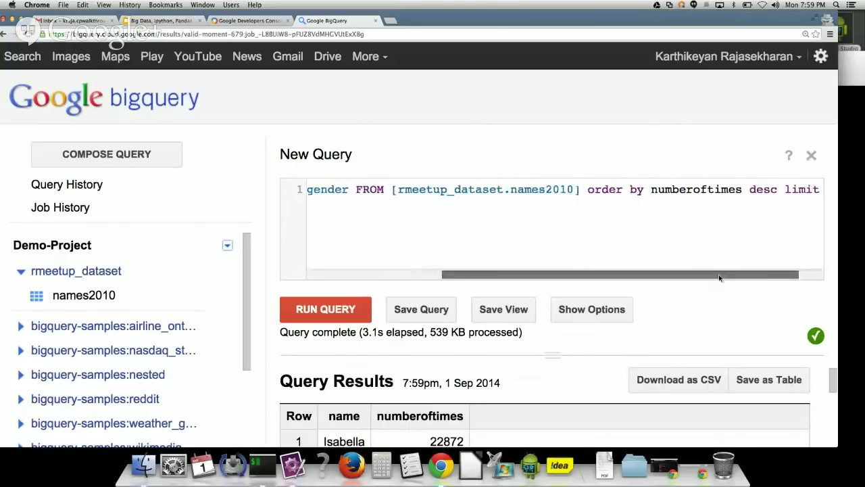
pyautogui.write('where g')
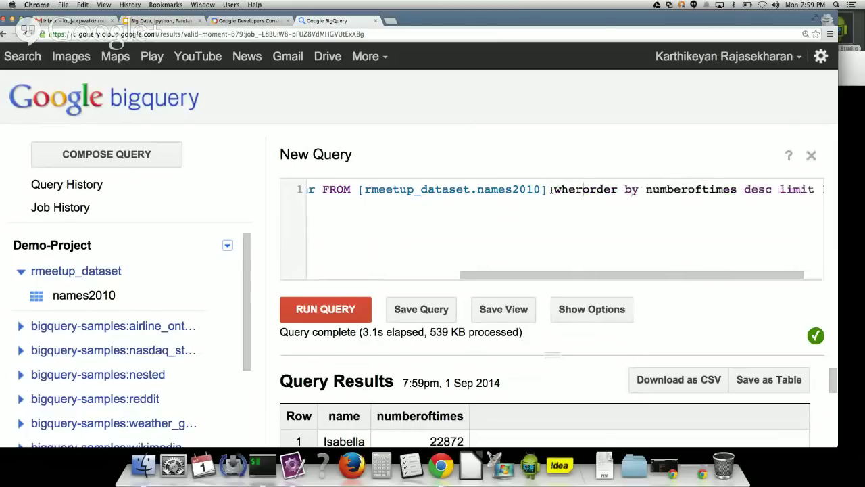
pyautogui.write('ender')
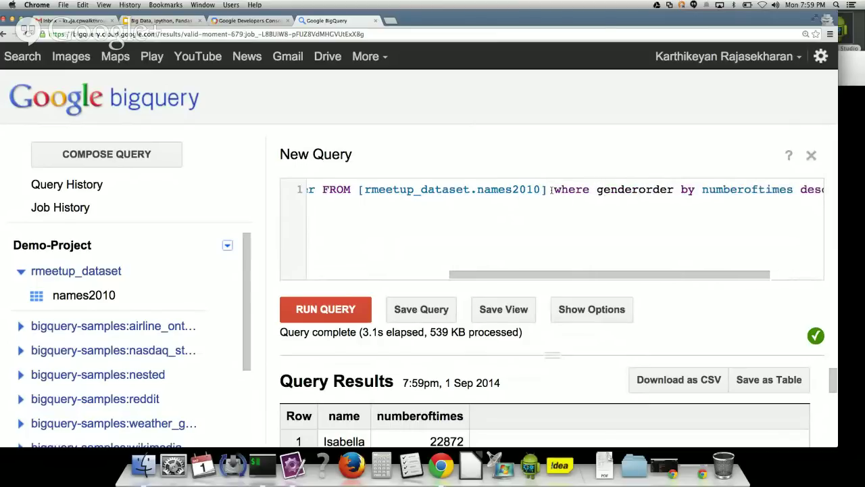
pyautogui.write(' =')
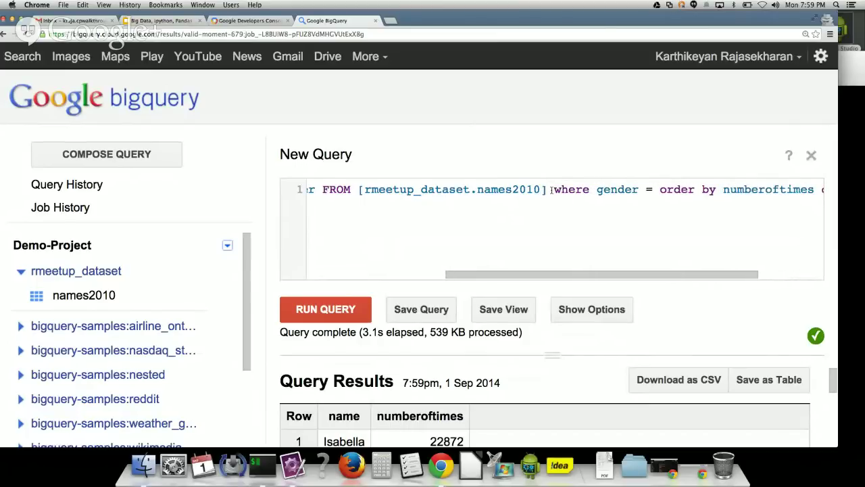
pyautogui.press('Return')
pyautogui.write("'M")
pyautogui.press('BackSpace')
pyautogui.press('BackSpace')
pyautogui.press('BackSpace')
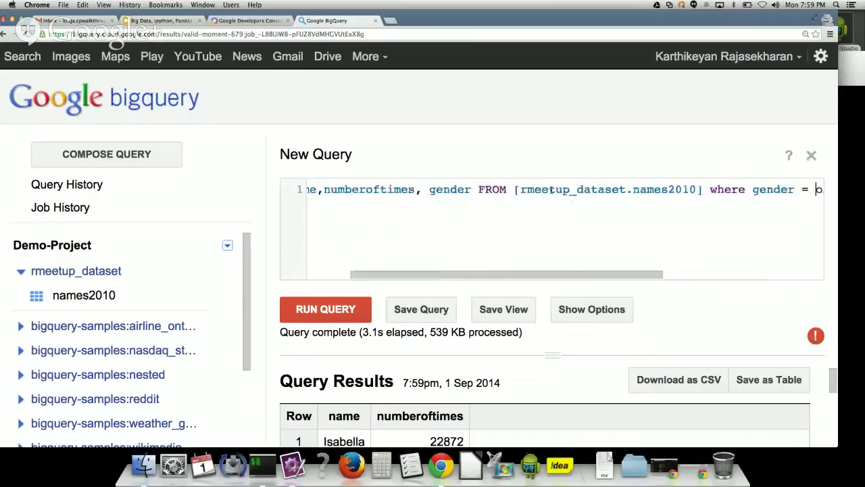
pyautogui.press('Return')
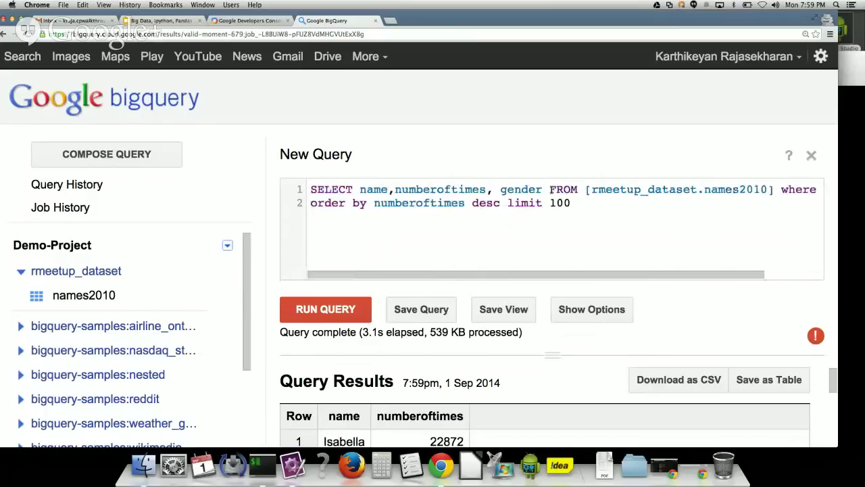
pyautogui.press('BackSpace')
pyautogui.write('"o')
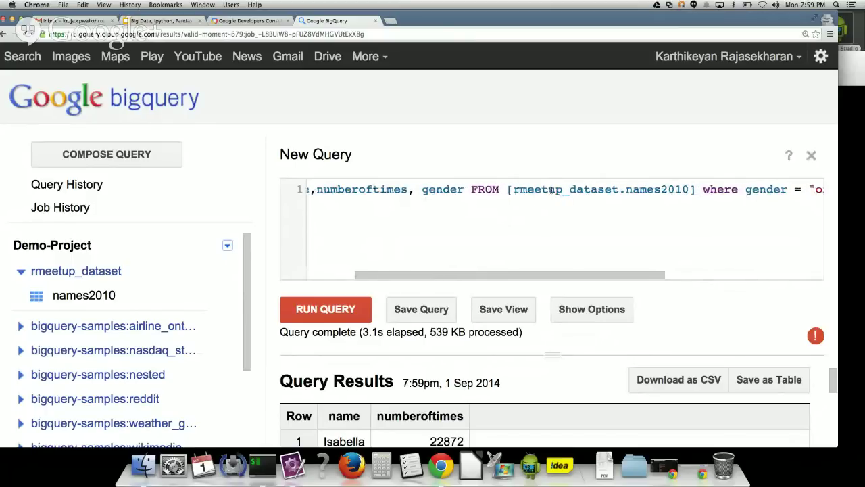
pyautogui.write('M"')
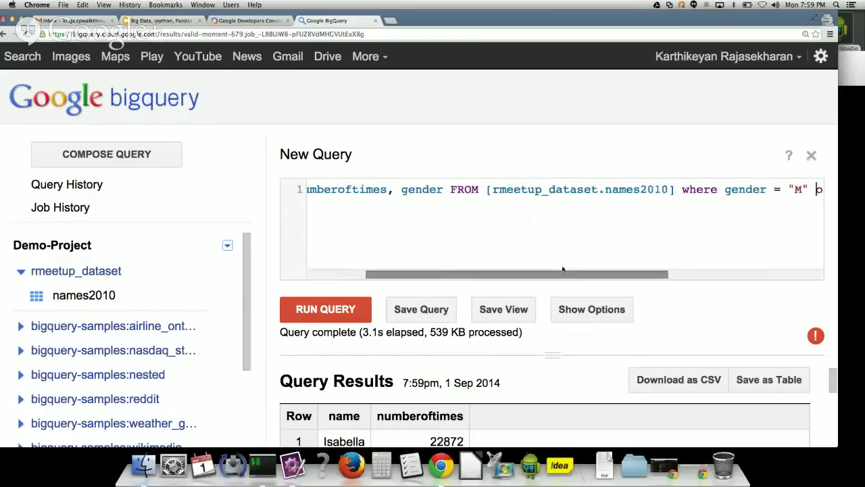
pyautogui.moveTo(563, 274); pyautogui.dragTo(759, 276)
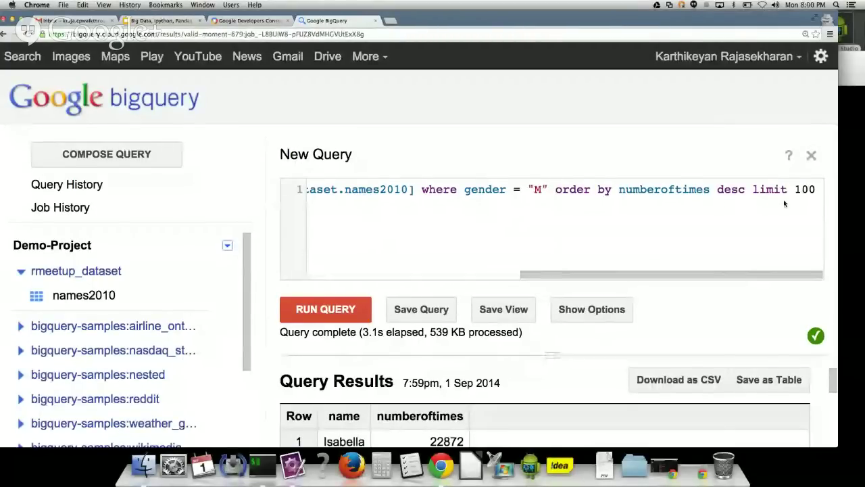
# - Review the query from its start, run it and inspect the most frequent male name in the results
pyautogui.moveTo(677, 272); pyautogui.dragTo(411, 274)
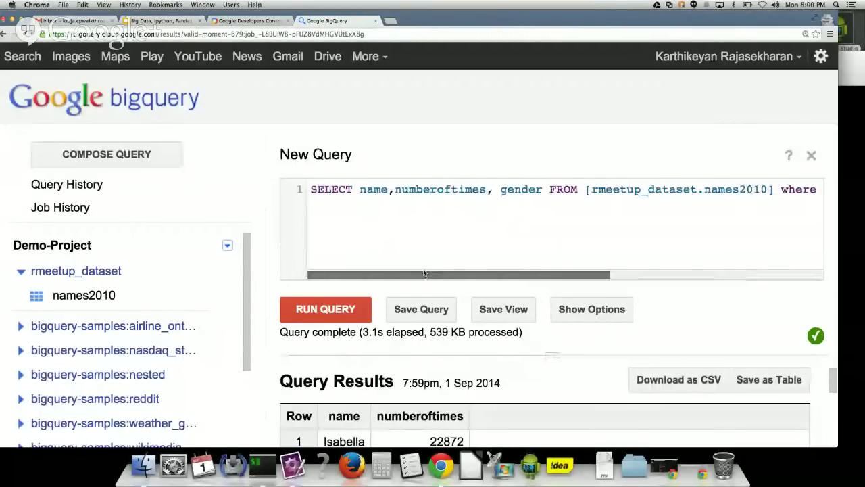
pyautogui.click(325, 311)
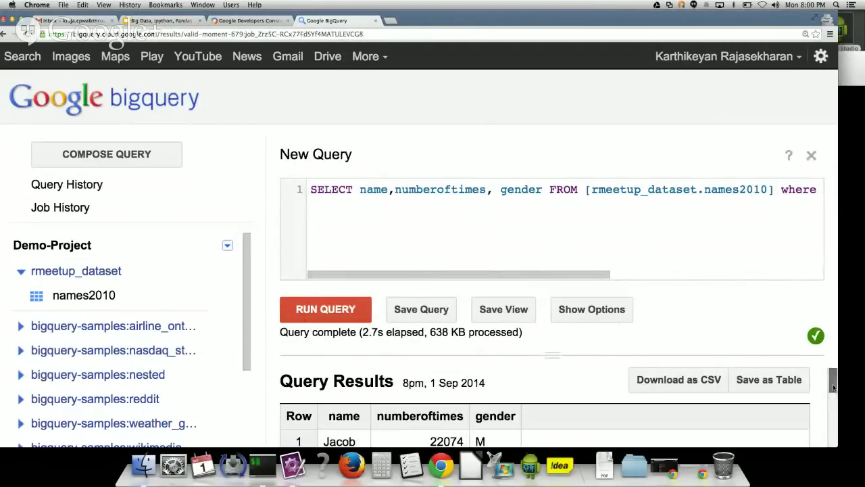
pyautogui.moveTo(834, 386); pyautogui.dragTo(834, 402)
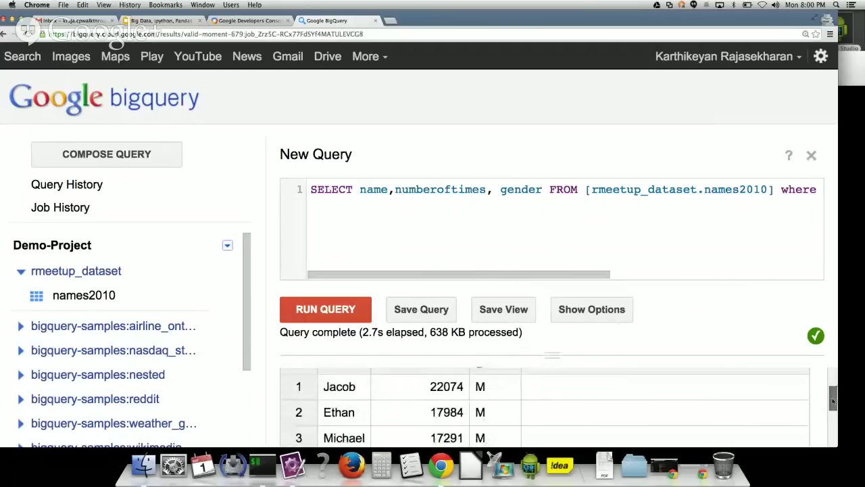
pyautogui.doubleClick(351, 389)
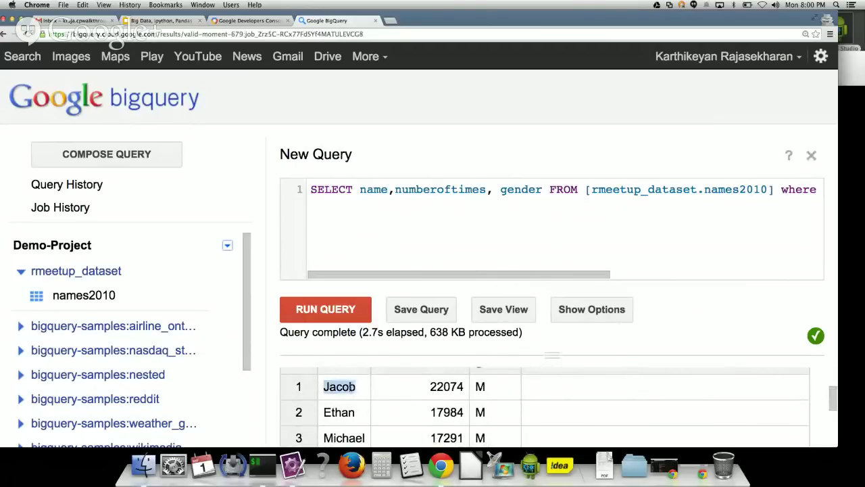
pyautogui.moveTo(499, 275); pyautogui.dragTo(476, 277)
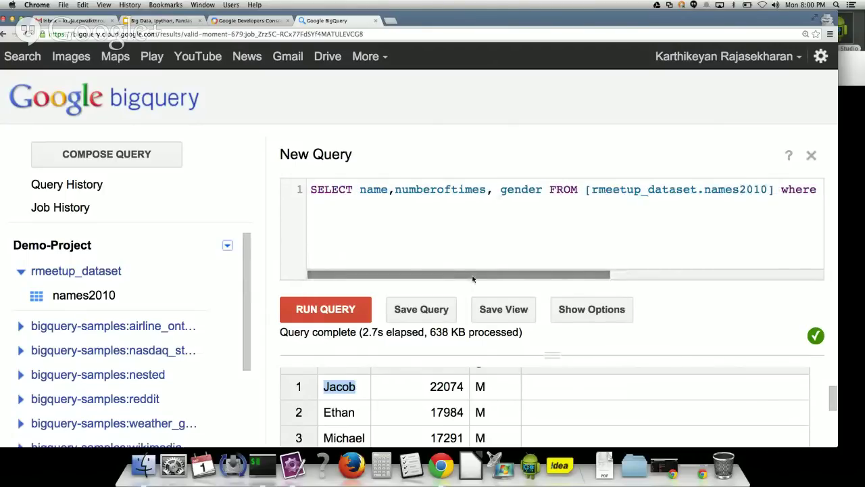
pyautogui.click(357, 393)
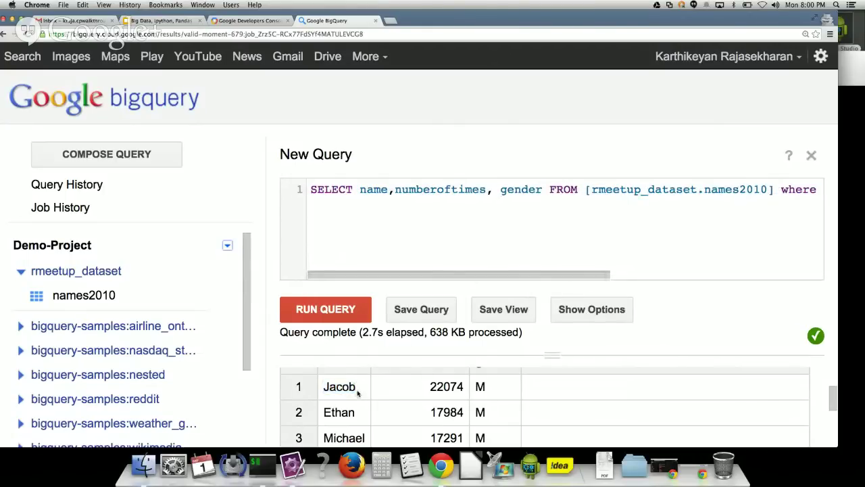
pyautogui.doubleClick(343, 383)
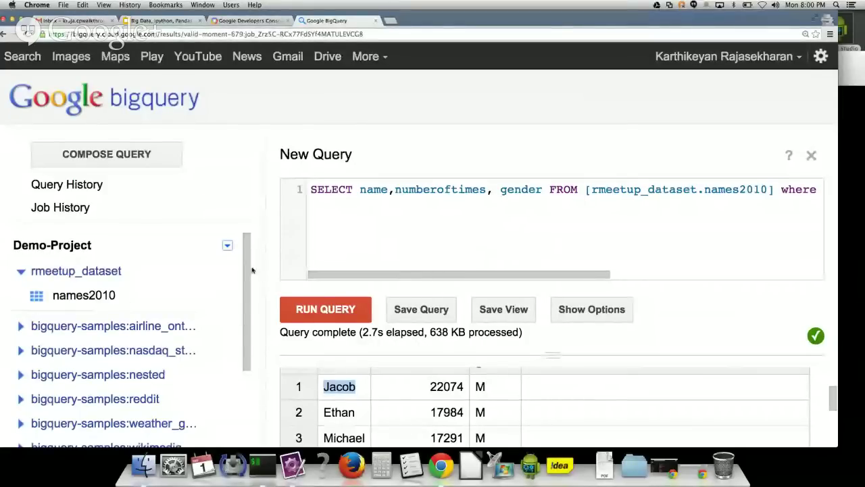
# - Open the wikipedia table in the publicdata:samples dataset and look through its schema
pyautogui.moveTo(248, 271); pyautogui.dragTo(242, 386)
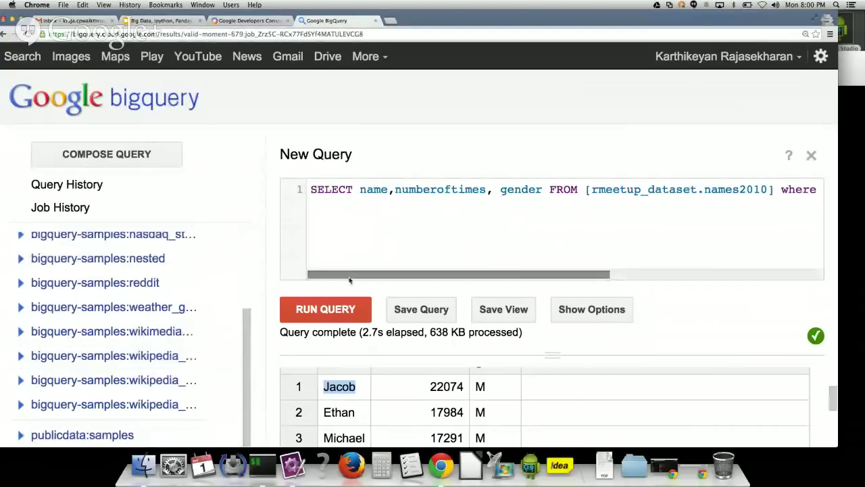
pyautogui.click(22, 435)
pyautogui.scroll(-3, 230, 379)
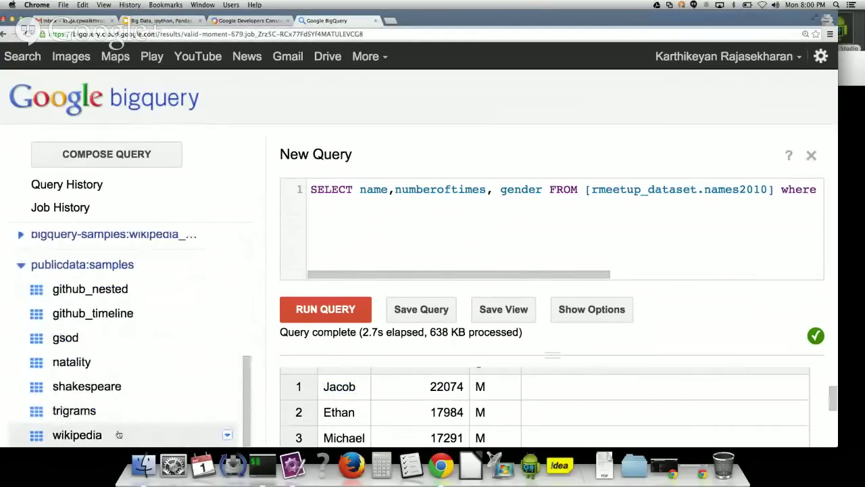
pyautogui.click(118, 434)
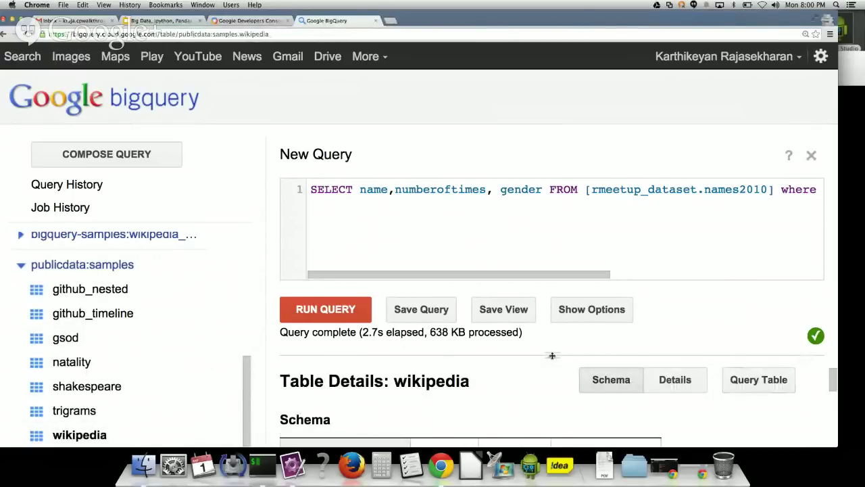
pyautogui.moveTo(552, 356); pyautogui.dragTo(561, 278)
pyautogui.scroll(-3, 836, 380)
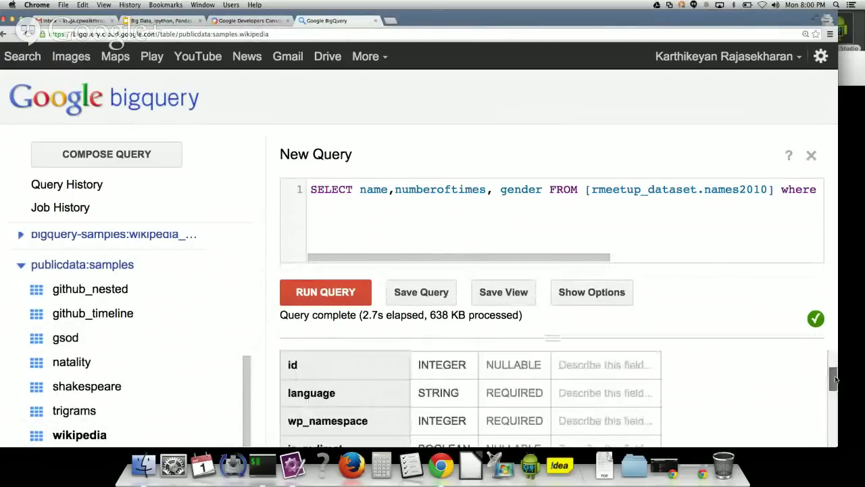
pyautogui.moveTo(836, 380); pyautogui.dragTo(830, 306)
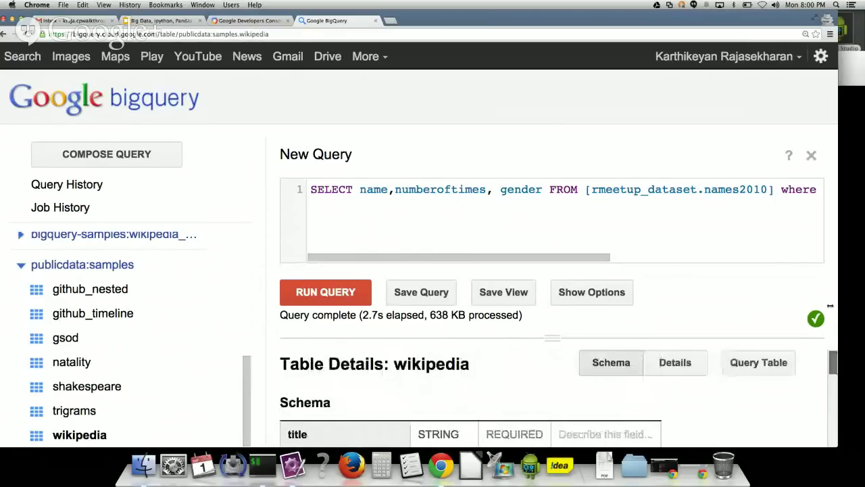
# - Start a query on the wikipedia table selecting count(*) as total, run it and examine the returned row count
pyautogui.click(775, 361)
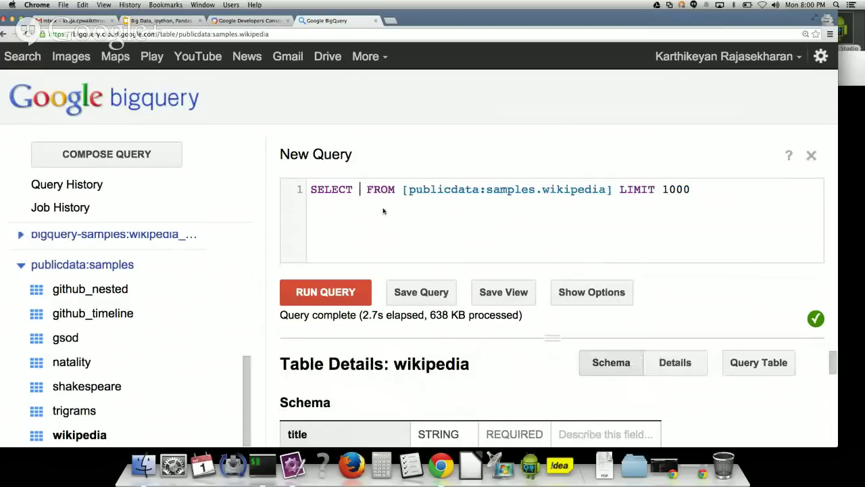
pyautogui.write('count(*')
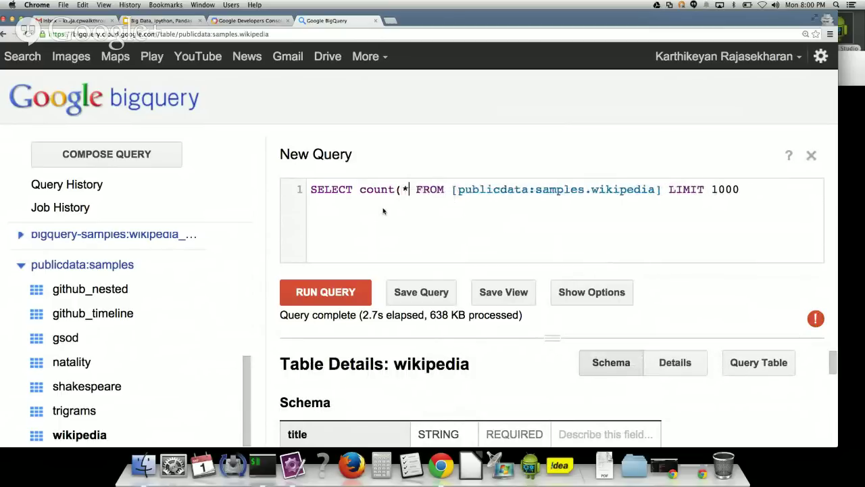
pyautogui.write(') as tto')
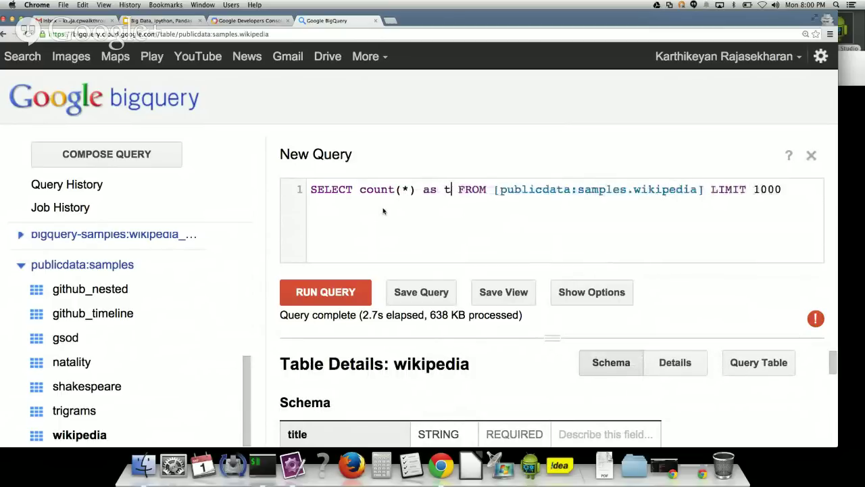
pyautogui.press('BackSpace')
pyautogui.press('BackSpace')
pyautogui.write('otal')
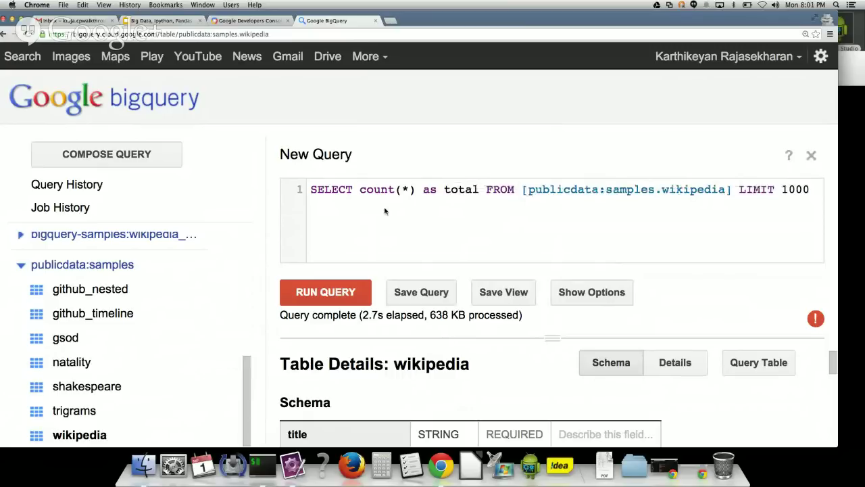
pyautogui.hotkey('ctrl', 'Return')
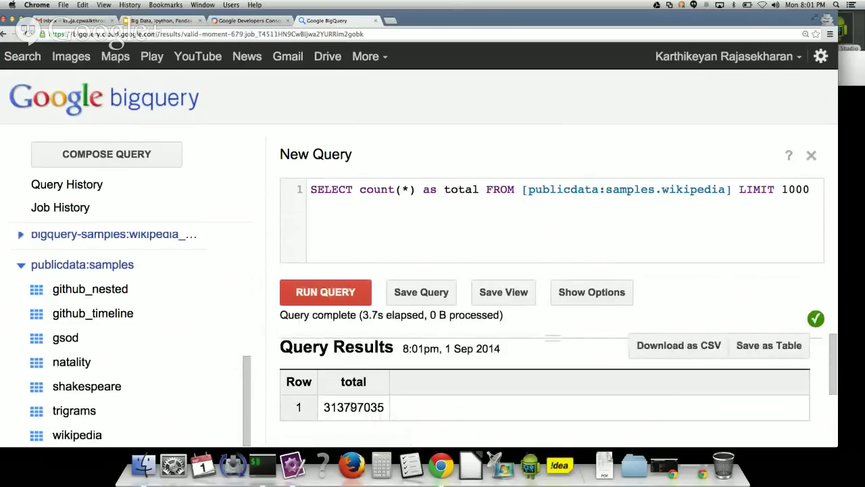
pyautogui.moveTo(348, 407)
pyautogui.mouseDown()
pyautogui.moveTo(379, 407)
pyautogui.moveTo(344, 408)
pyautogui.mouseUp()
pyautogui.click(335, 408)
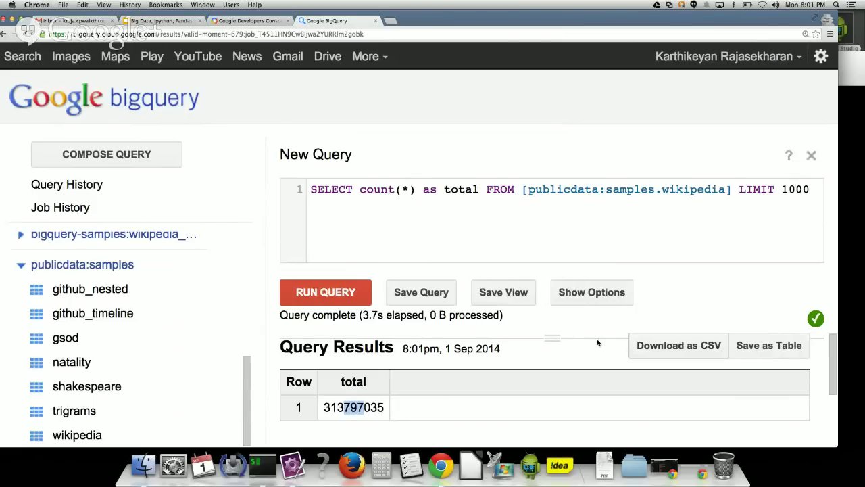
# - Add title as a second column after total in the query's SELECT list
pyautogui.click(484, 190)
pyautogui.write(', ')
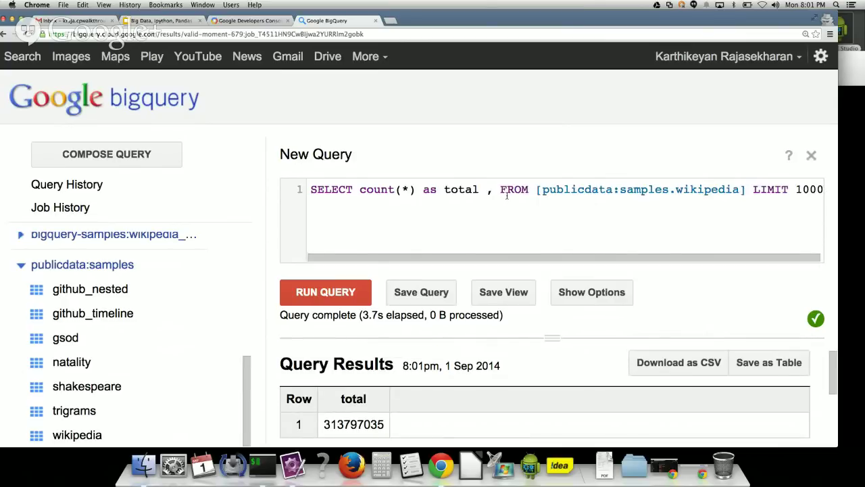
pyautogui.write('tit')
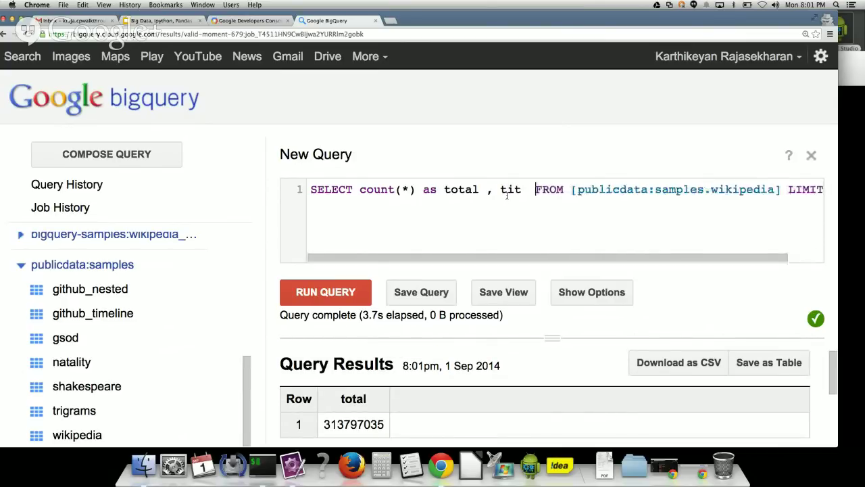
pyautogui.press('BackSpace')
pyautogui.press('BackSpace')
pyautogui.press('BackSpace')
pyautogui.press('BackSpace')
pyautogui.press('BackSpace')
pyautogui.press('BackSpace')
pyautogui.press('BackSpace')
pyautogui.press('BackSpace')
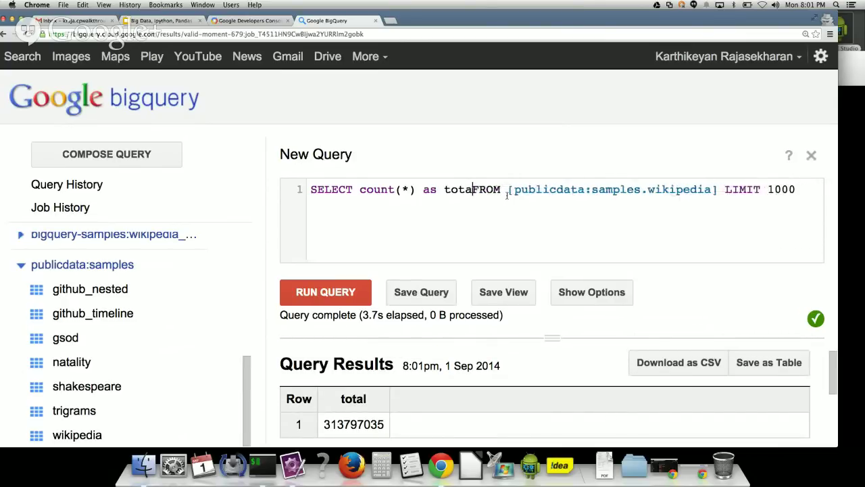
pyautogui.write('l, tita')
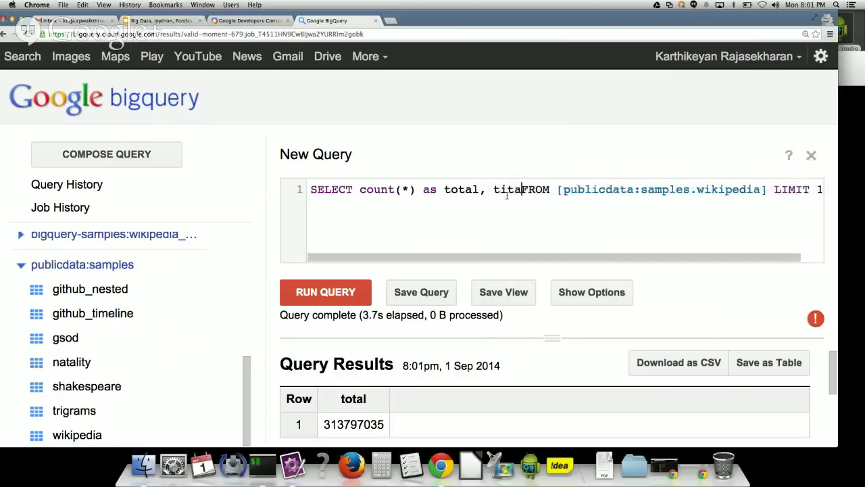
pyautogui.press('BackSpace')
pyautogui.write('le')
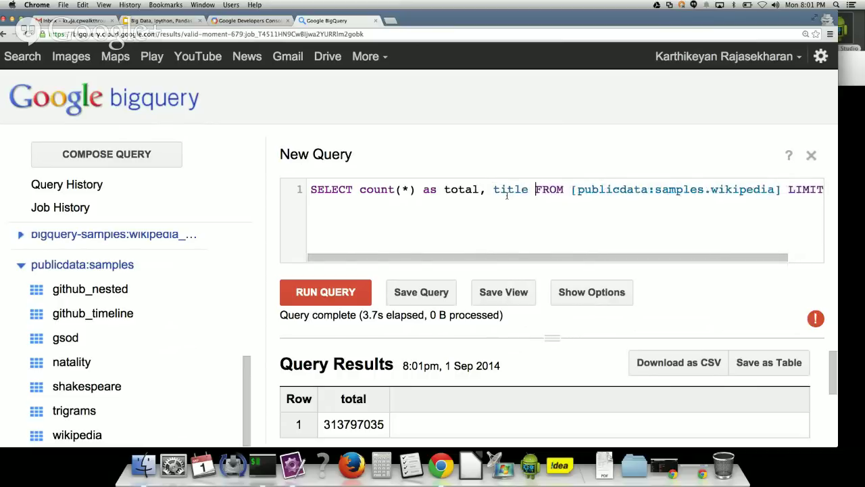
# - Replace the LIMIT 1000 clause with the filter where title contains "meetup"
pyautogui.moveTo(534, 257); pyautogui.dragTo(569, 257)
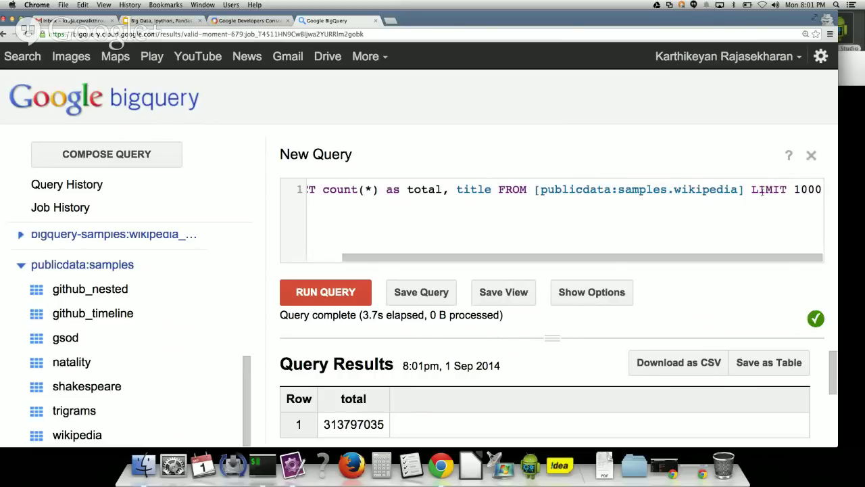
pyautogui.write('where t')
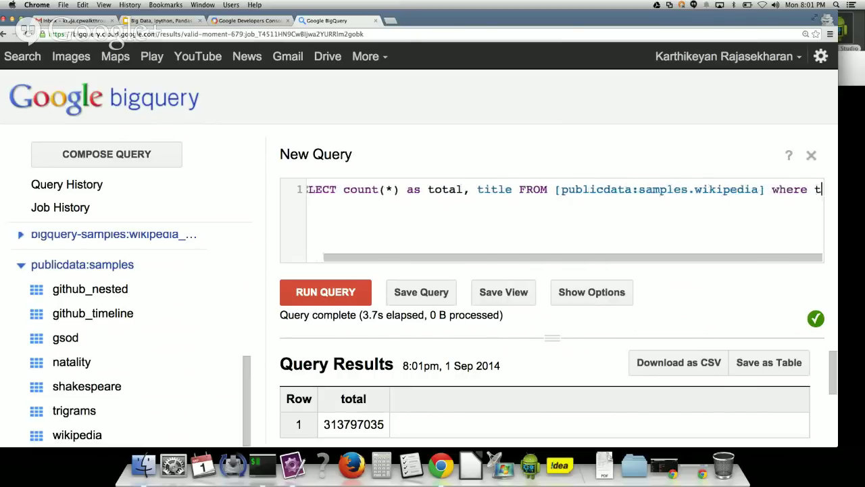
pyautogui.write('itle contains ')
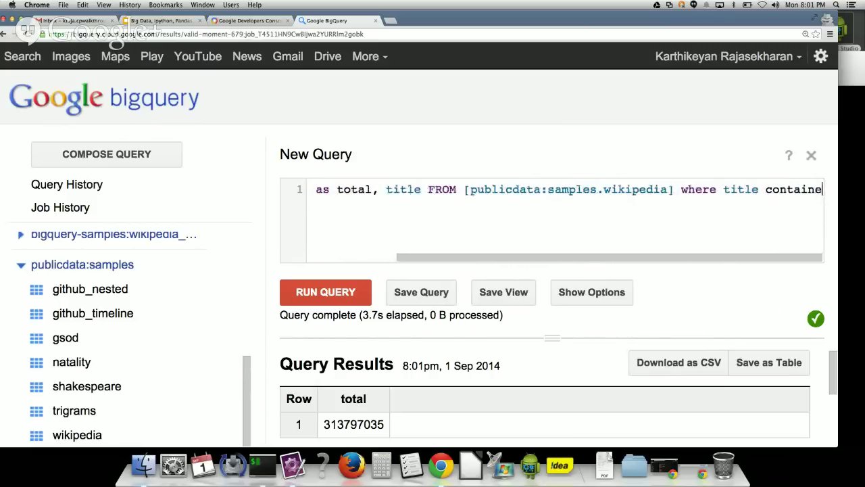
pyautogui.write('"meetup" ')
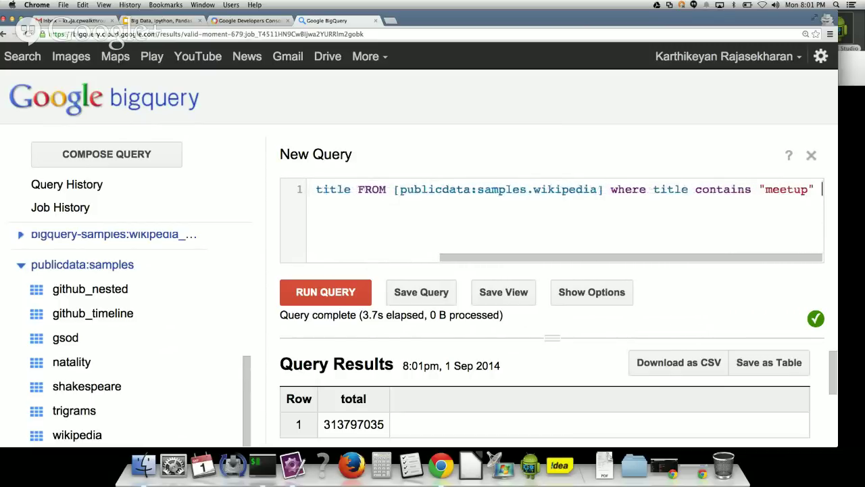
# - Append the clauses group each by title and order each by totals after the filter
pyautogui.write('group each by t')
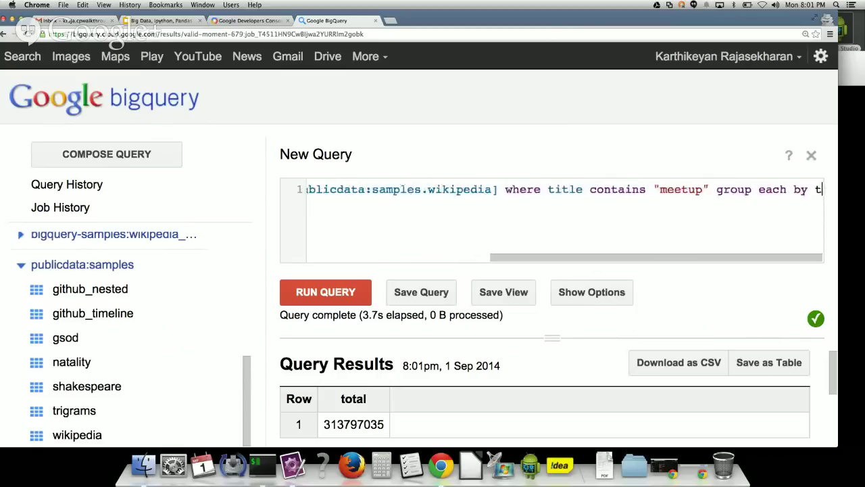
pyautogui.write('itle order e')
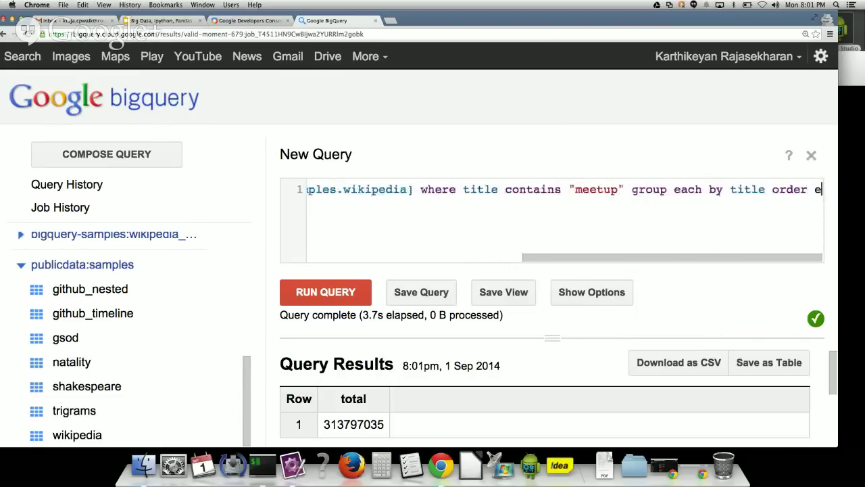
pyautogui.write('ach by totals')
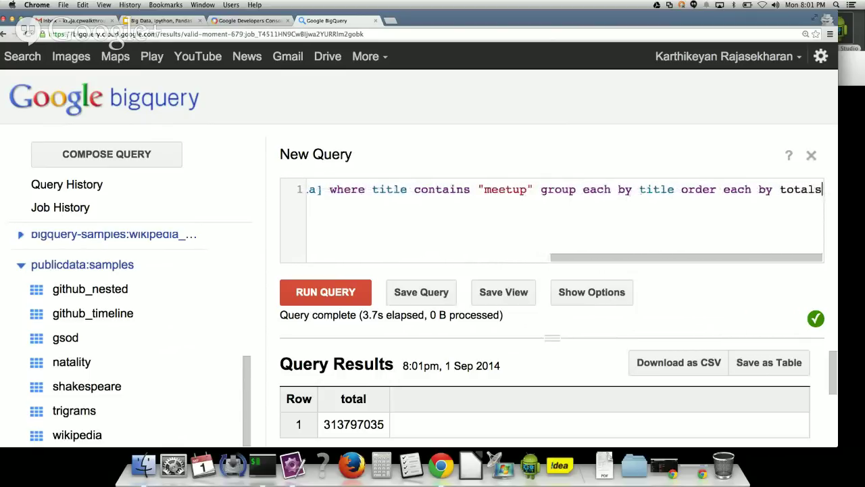
# - Correct the ordering field to total with descending order, run the query and inspect the first titles in the results
pyautogui.moveTo(735, 257); pyautogui.dragTo(344, 255)
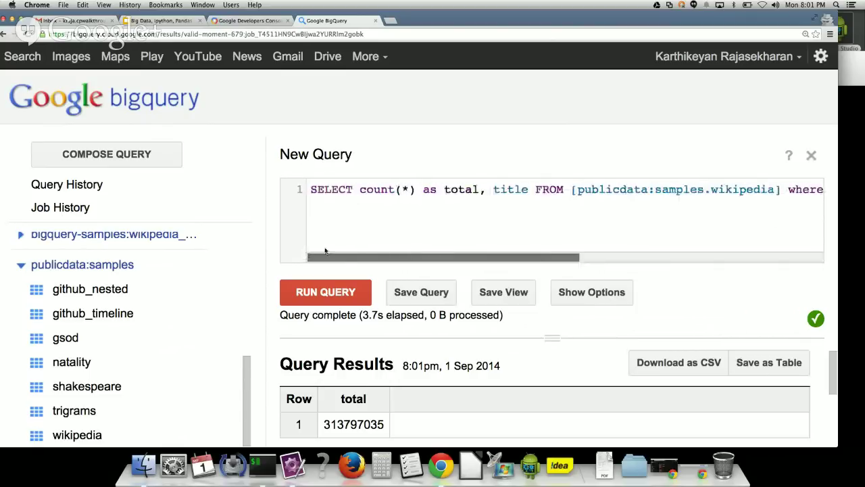
pyautogui.click(325, 250)
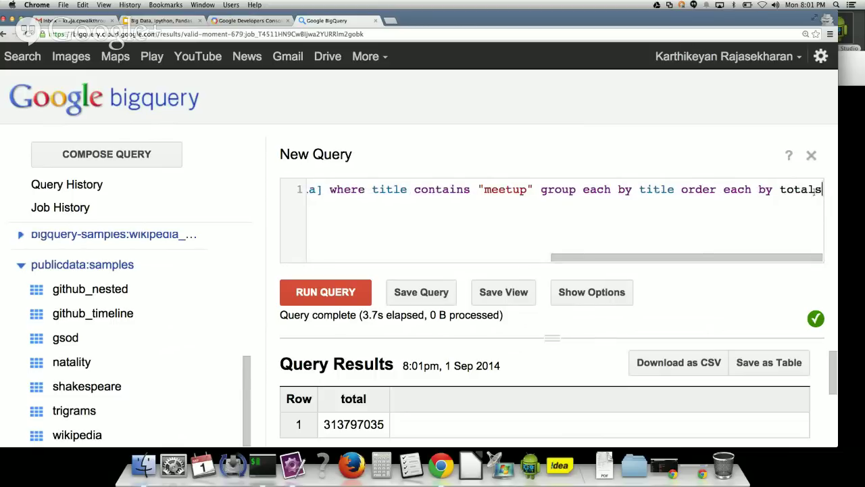
pyautogui.press('BackSpace')
pyautogui.write('desc')
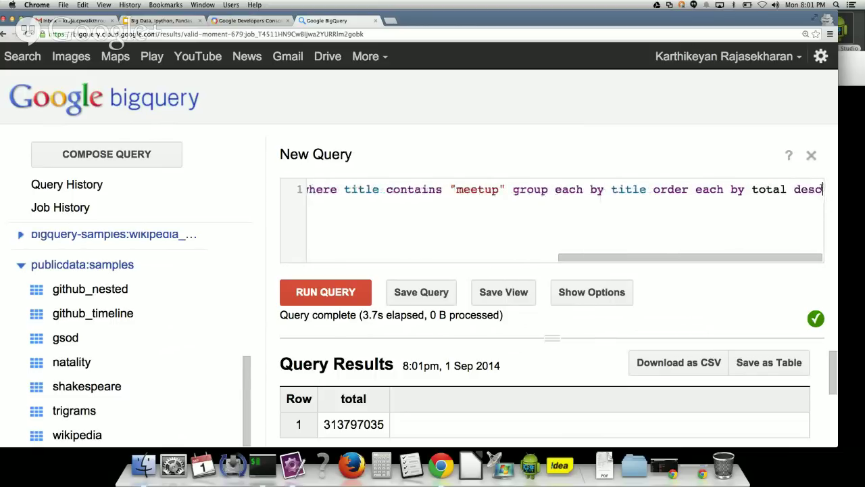
pyautogui.click(349, 288)
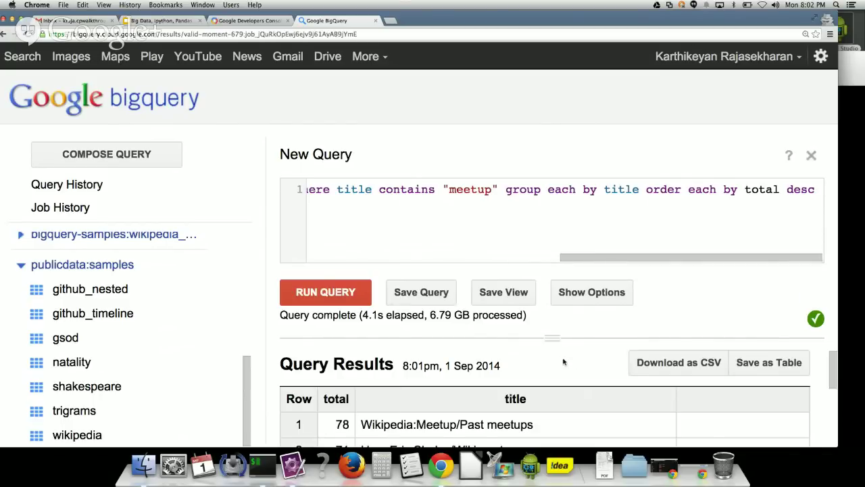
pyautogui.scroll(-2, 563, 361)
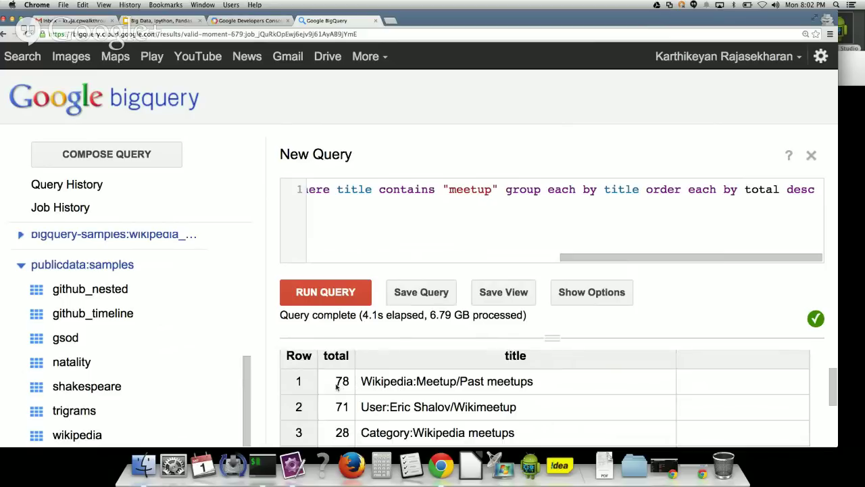
# - Examine the top titles in the query results to see where the word "meetup" occurs in each
pyautogui.moveTo(460, 382); pyautogui.dragTo(527, 382)
pyautogui.doubleClick(438, 382)
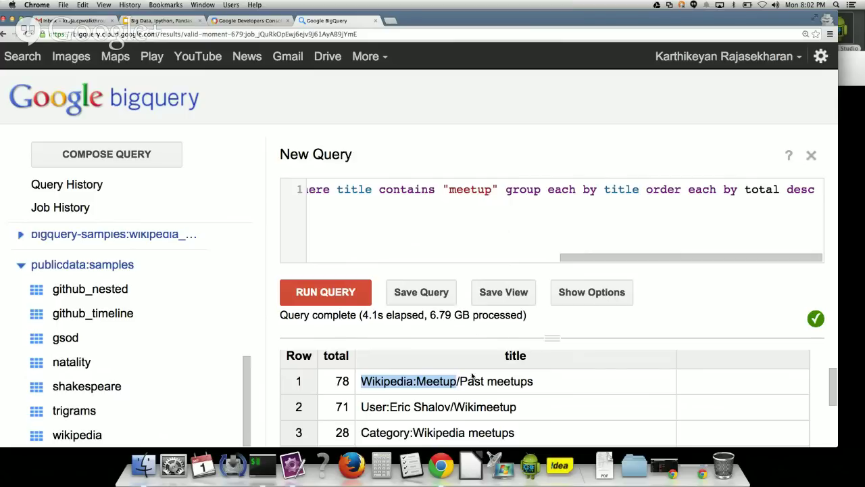
pyautogui.doubleClick(436, 383)
pyautogui.doubleClick(509, 381)
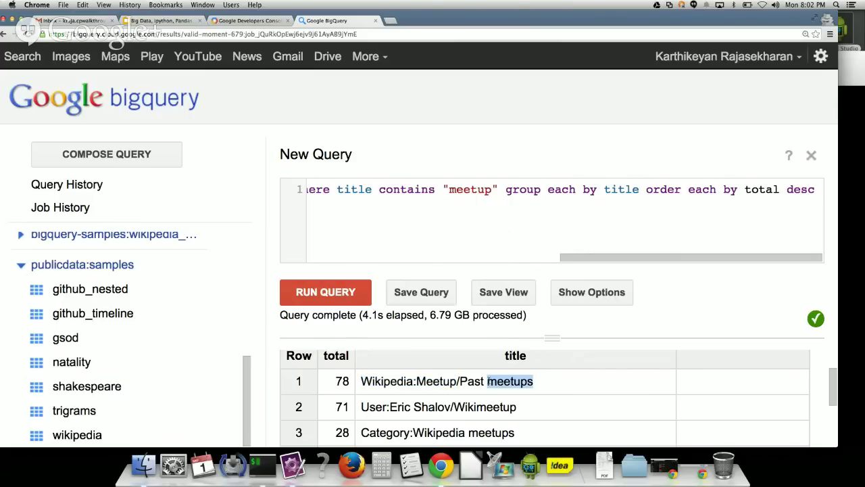
pyautogui.doubleClick(485, 406)
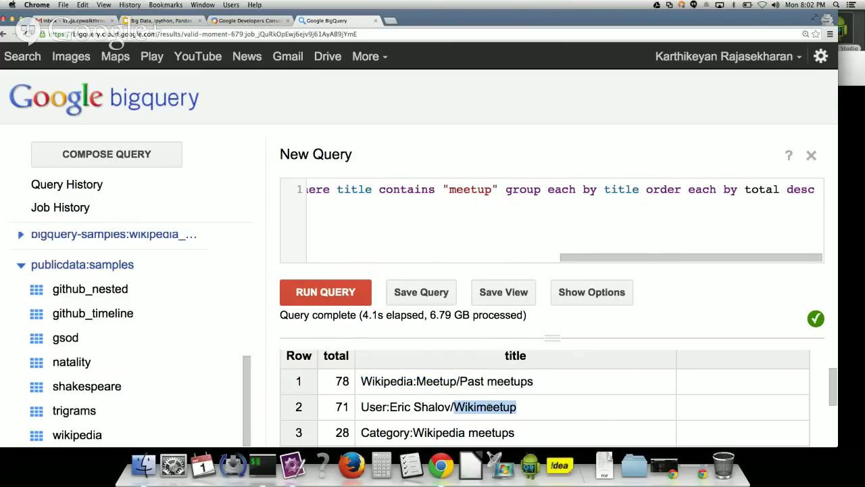
pyautogui.scroll(-1, 535, 413)
pyautogui.click(456, 412)
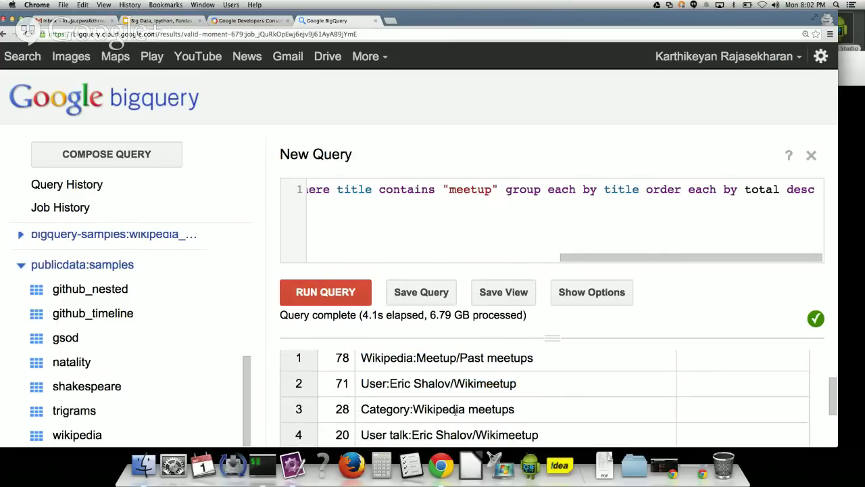
pyautogui.scroll(-1, 555, 417)
pyautogui.scroll(3, 555, 412)
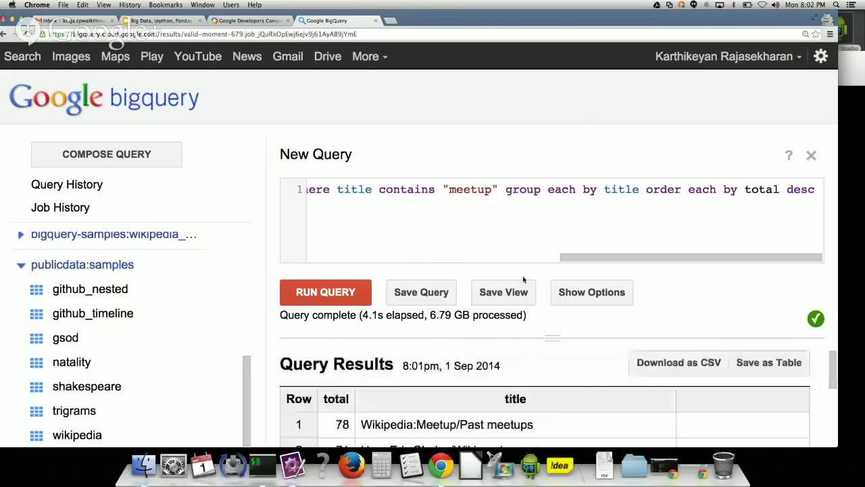
# - Change the title filter from "meetup" to "taipei", run the query and review the first result rows
pyautogui.doubleClick(469, 188)
pyautogui.write('taipei')
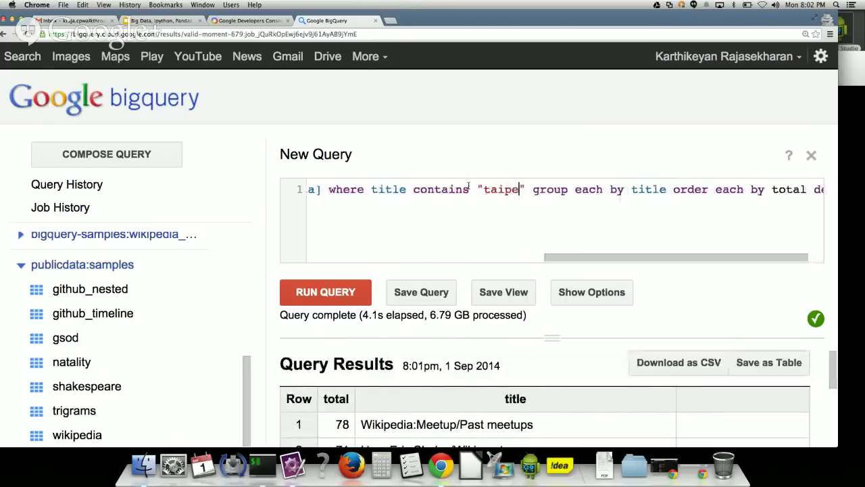
pyautogui.click(364, 296)
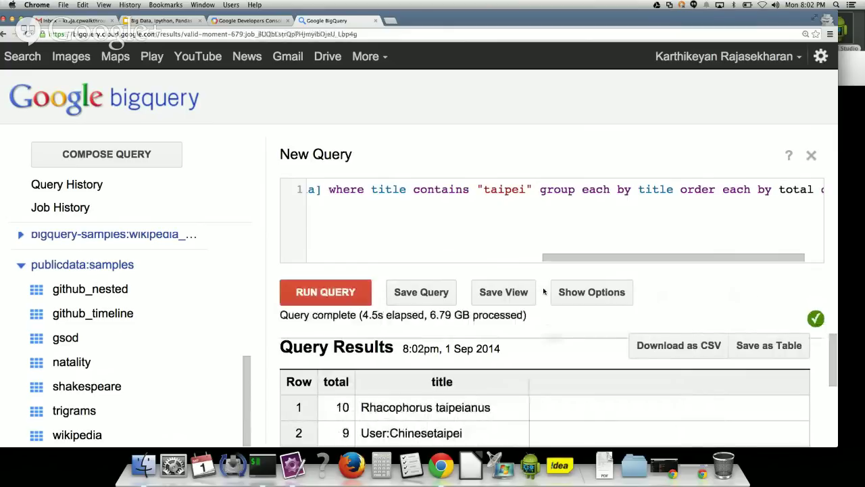
pyautogui.scroll(-2, 500, 392)
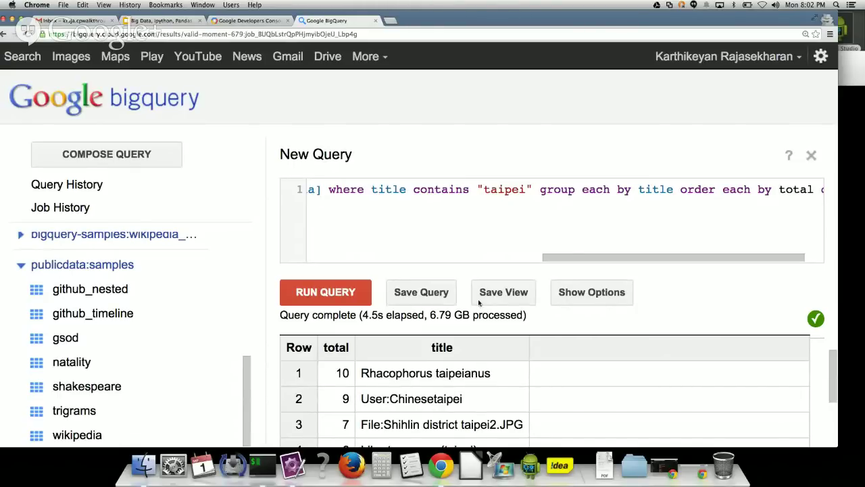
# - Switch to the Google Slides presentation about Big Data, Ipython and Pandas
pyautogui.click(178, 21)
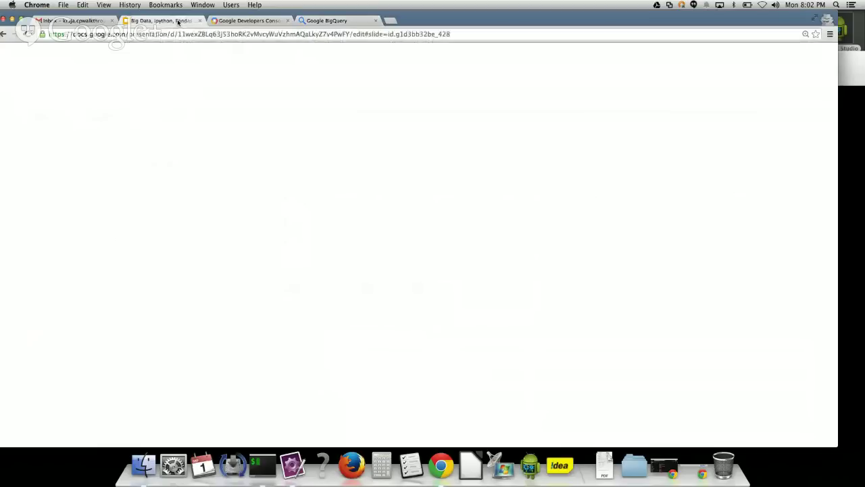